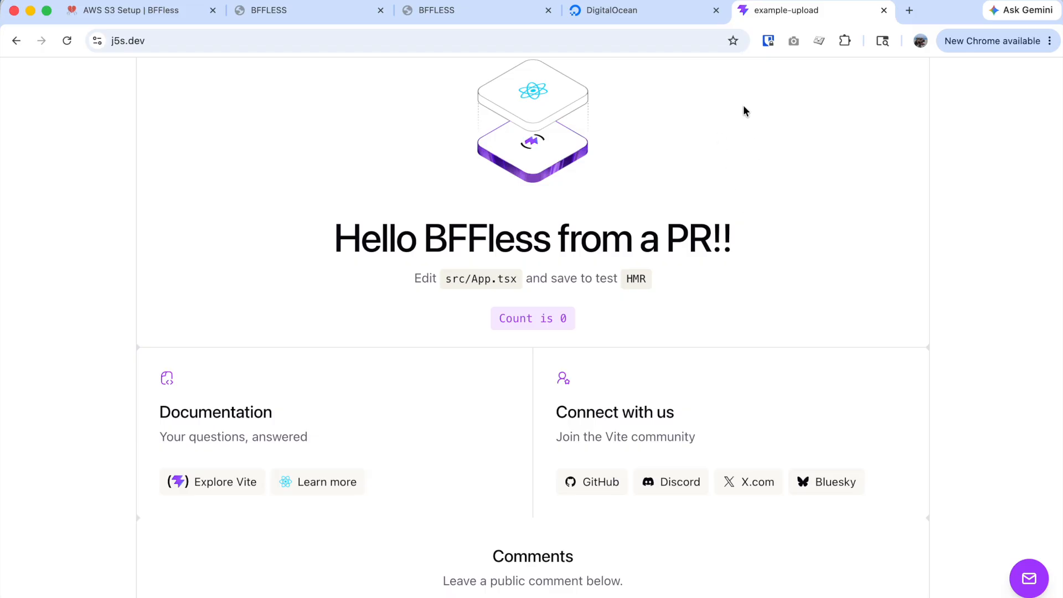
Open the BFFless project in DigitalOcean and start creating a Spaces bucket.
click(635, 15)
click(12, 115)
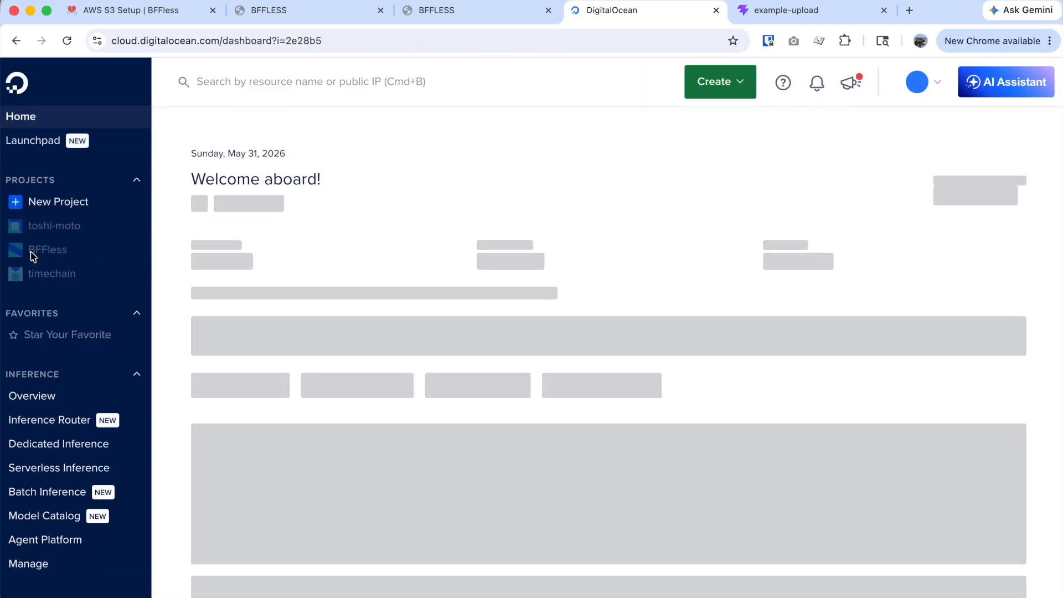
click(43, 251)
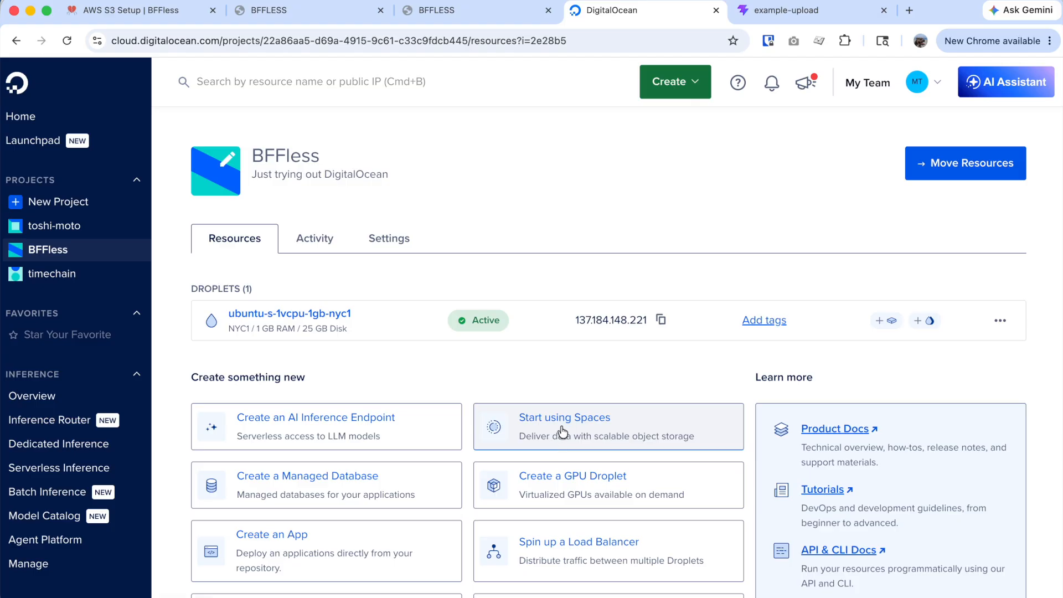
click(587, 431)
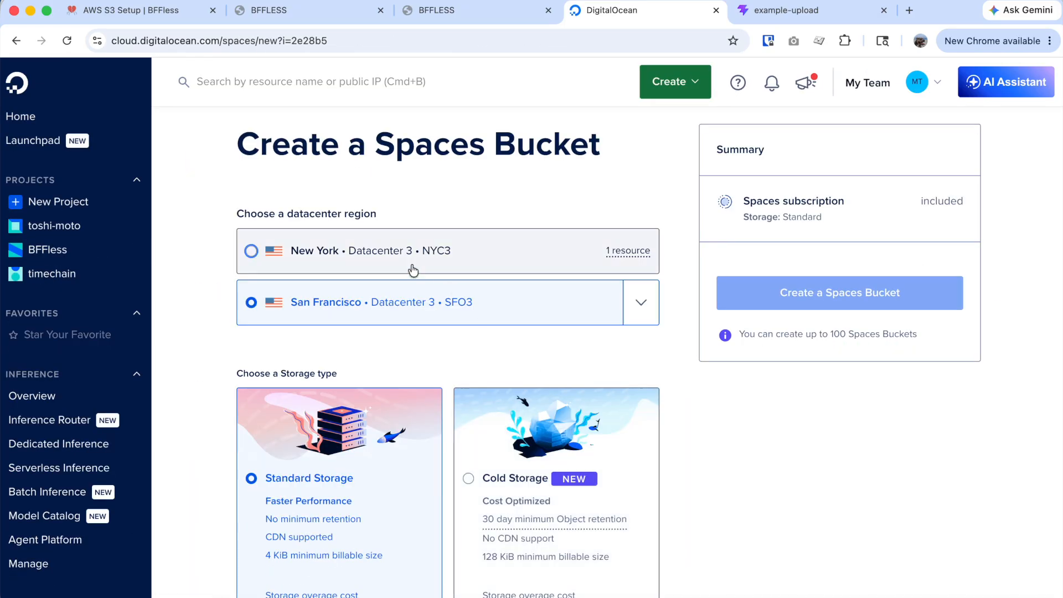
Choose the New York NYC3 region for the bucket, keeping Standard Storage.
click(252, 256)
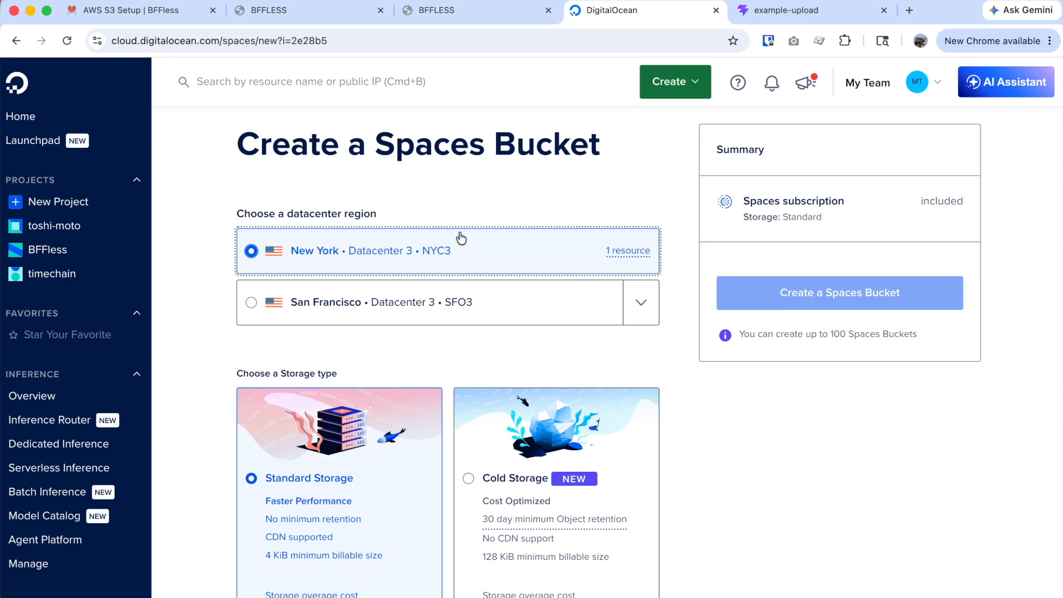
scroll(340, 207, down, 5)
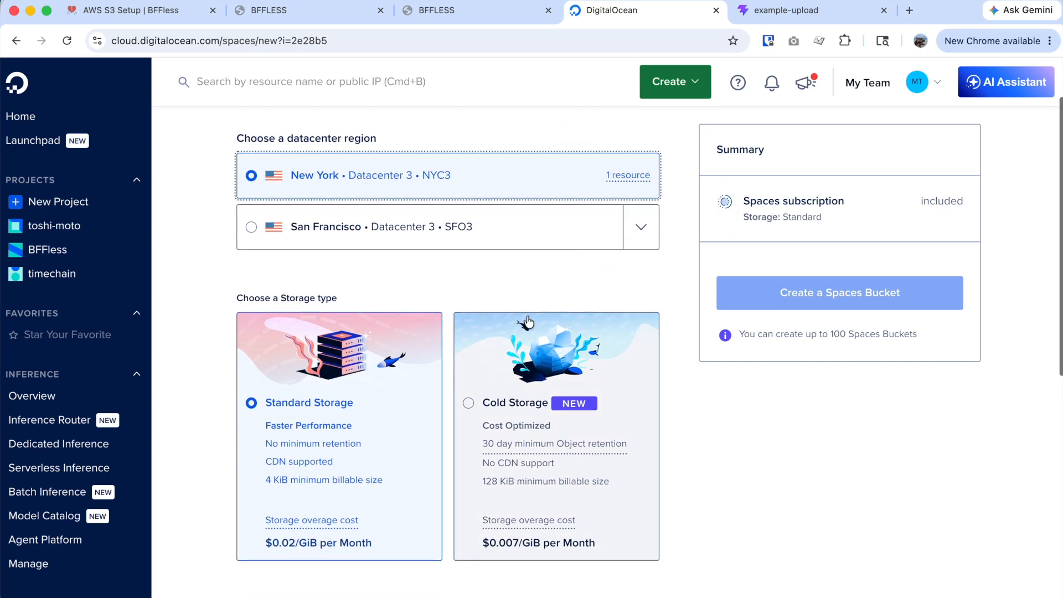
scroll(491, 161, up, 1)
scroll(372, 347, down, 3)
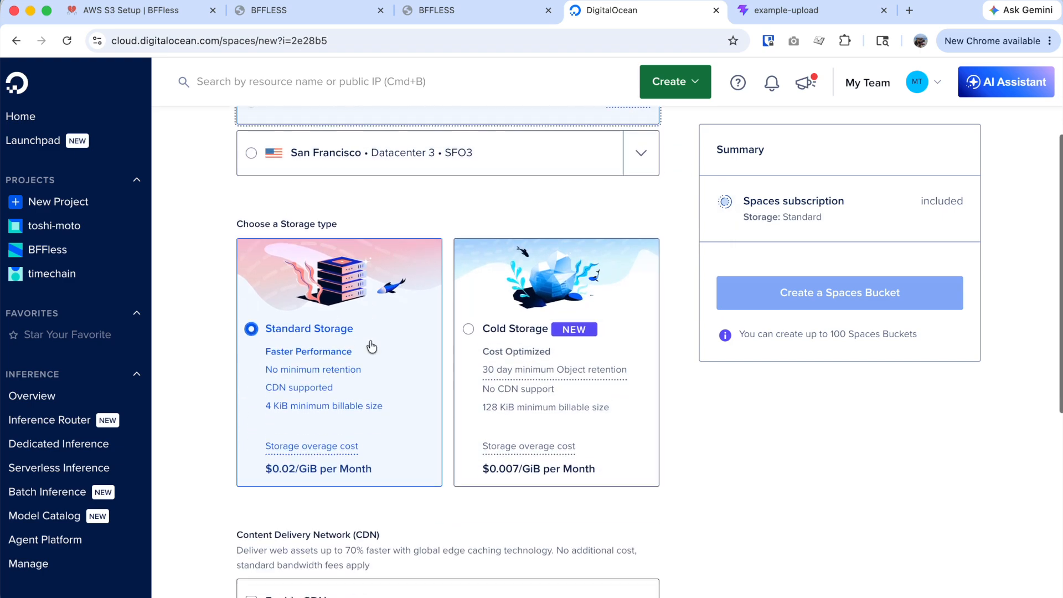
scroll(374, 377, up, 8)
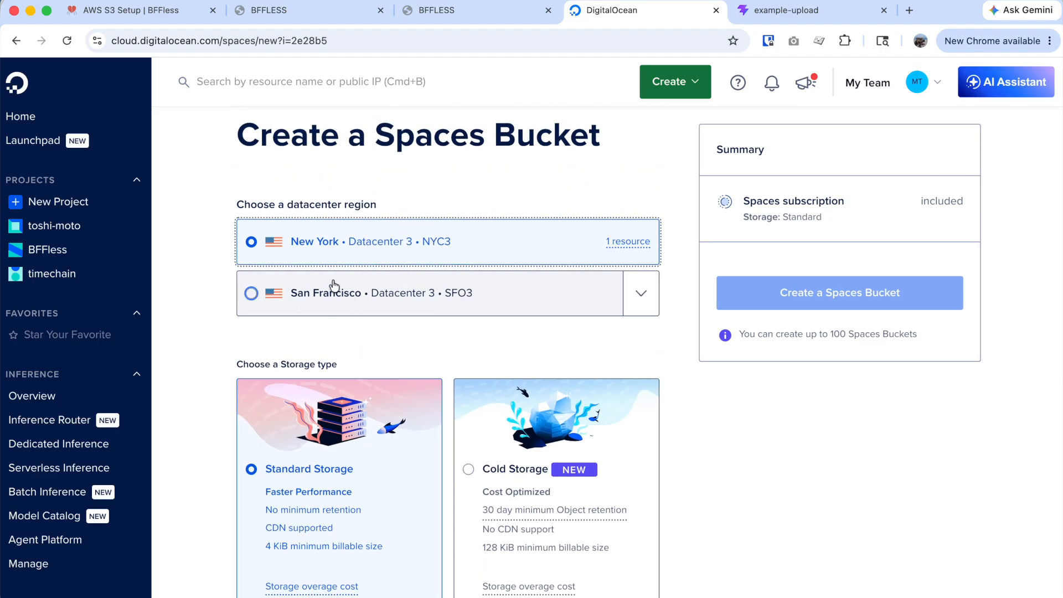
scroll(401, 324, down, 7)
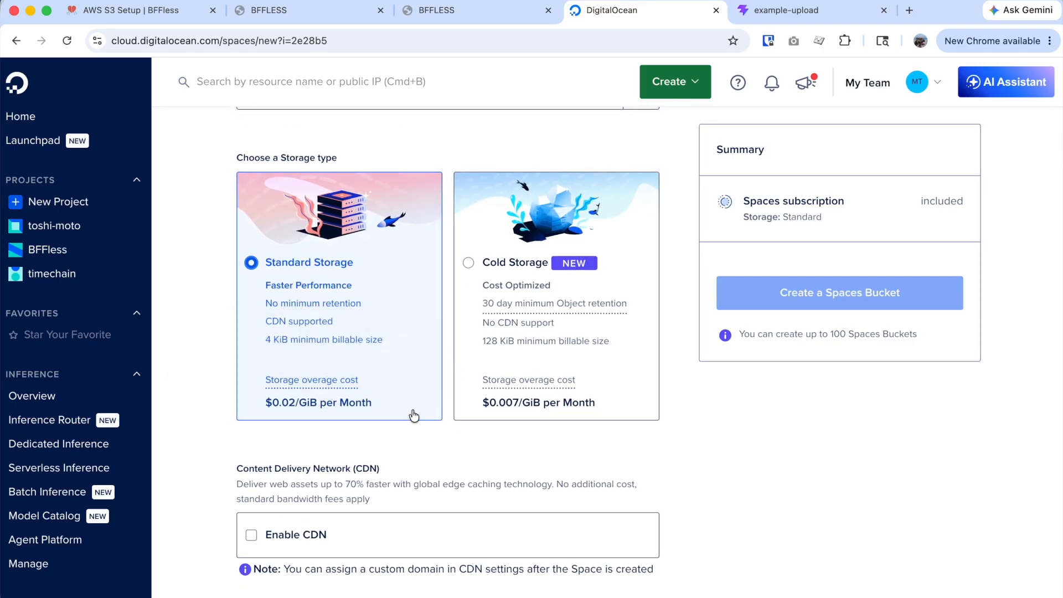
scroll(380, 377, down, 7)
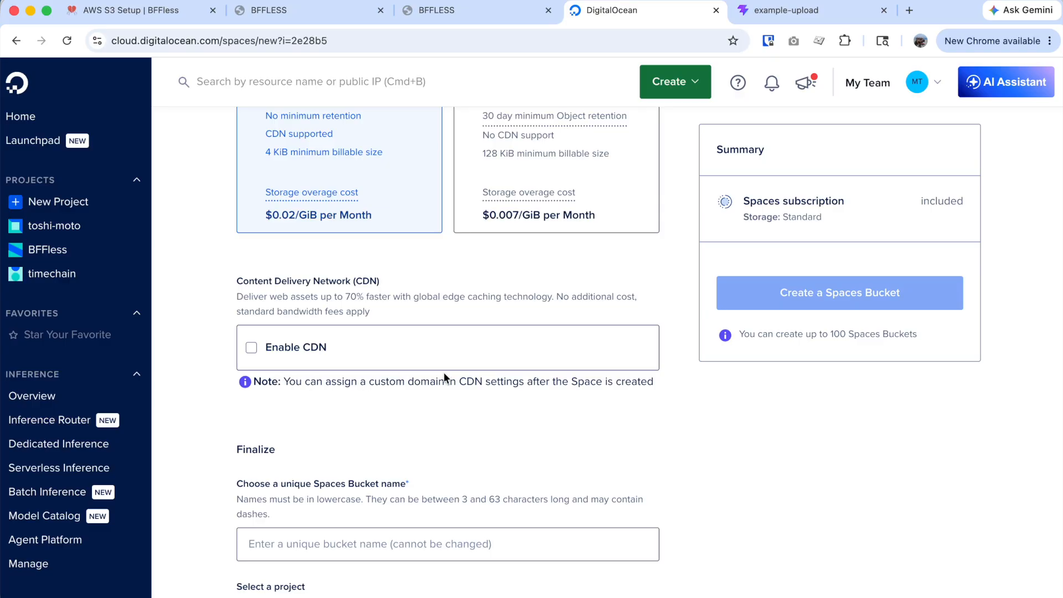
scroll(439, 410, down, 3)
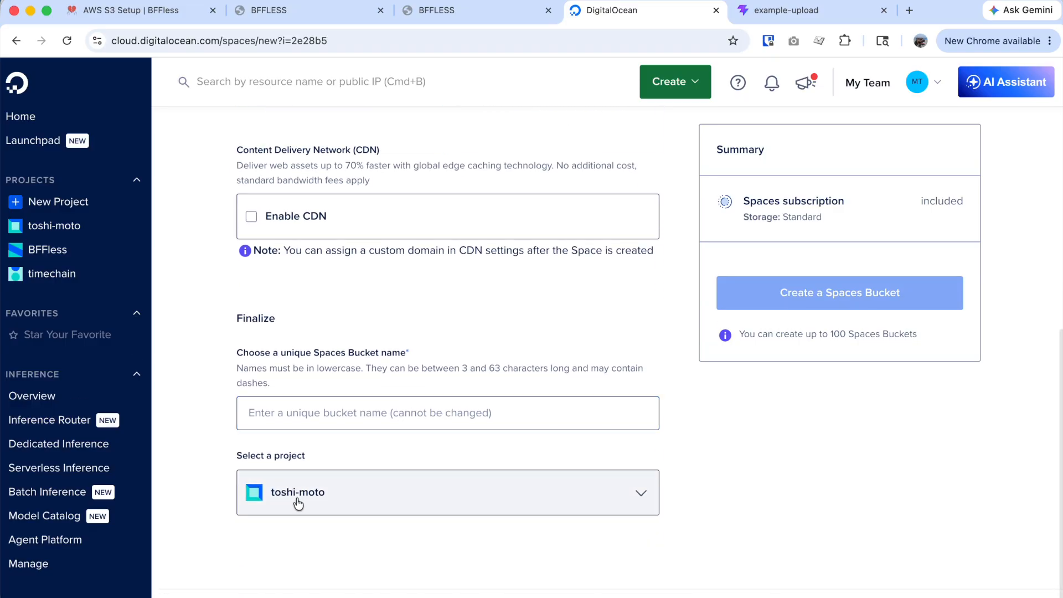
Assign the new bucket to the BFFless project.
click(307, 499)
scroll(307, 499, up, 1)
click(311, 506)
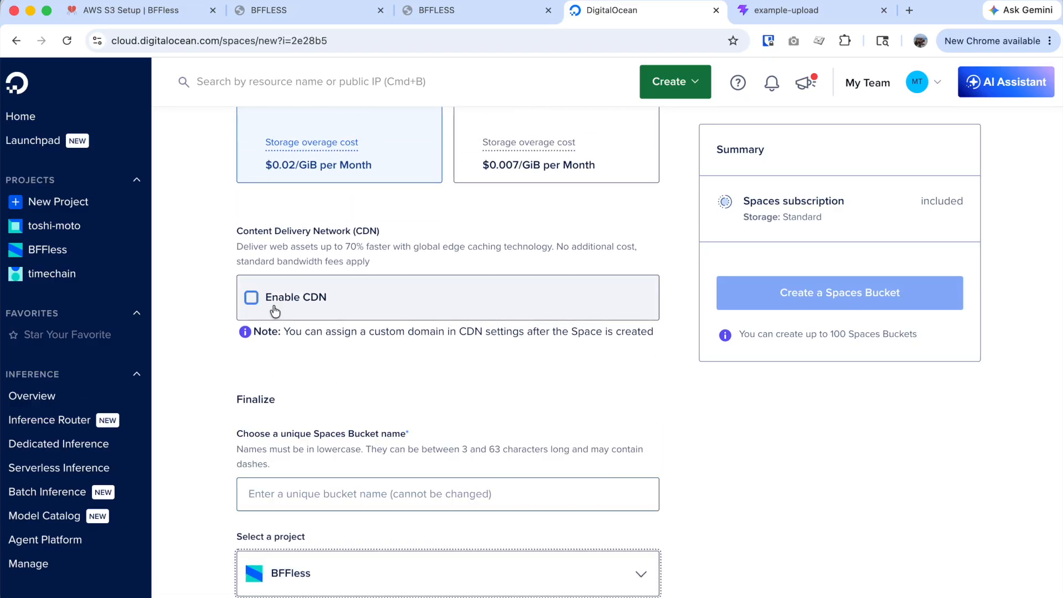
scroll(435, 465, down, 1)
scroll(687, 490, up, 10)
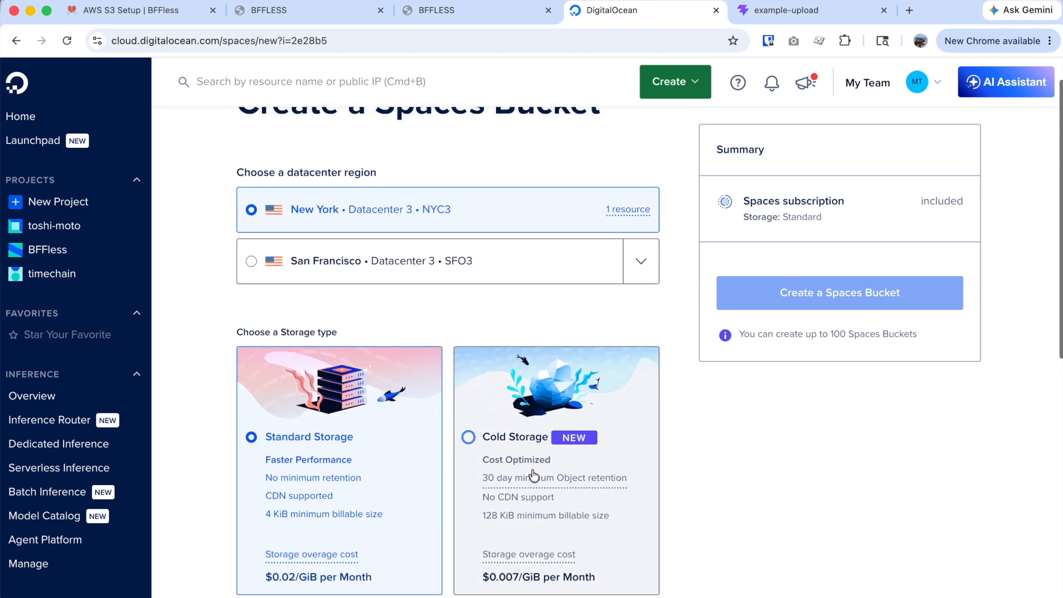
scroll(387, 442, down, 10)
Enter the bucket name test-j5s-spaces, fixing the missing 'p' typo.
click(284, 563)
text(test)
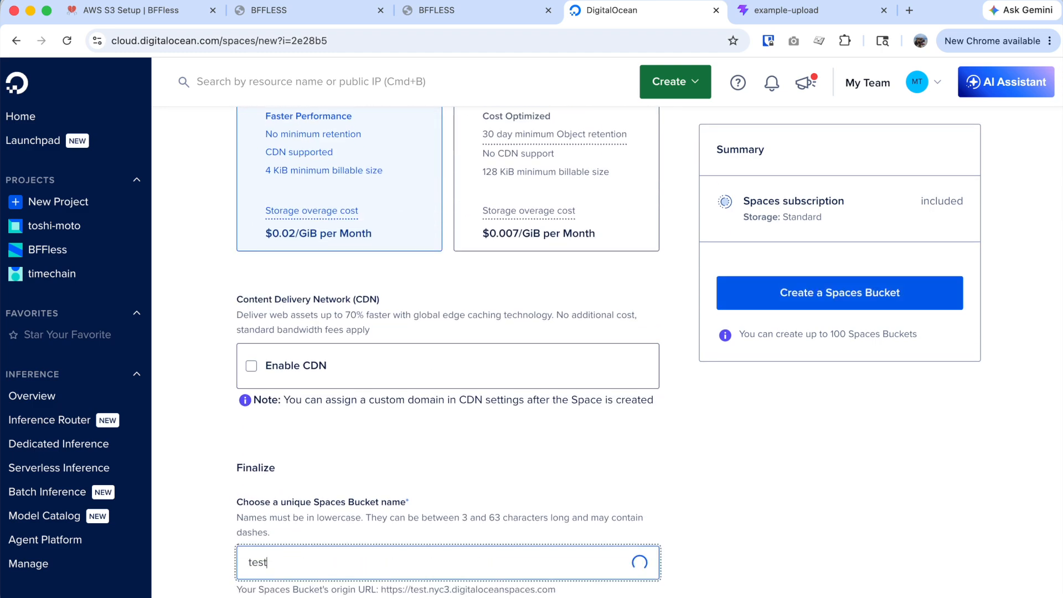
text(-j)
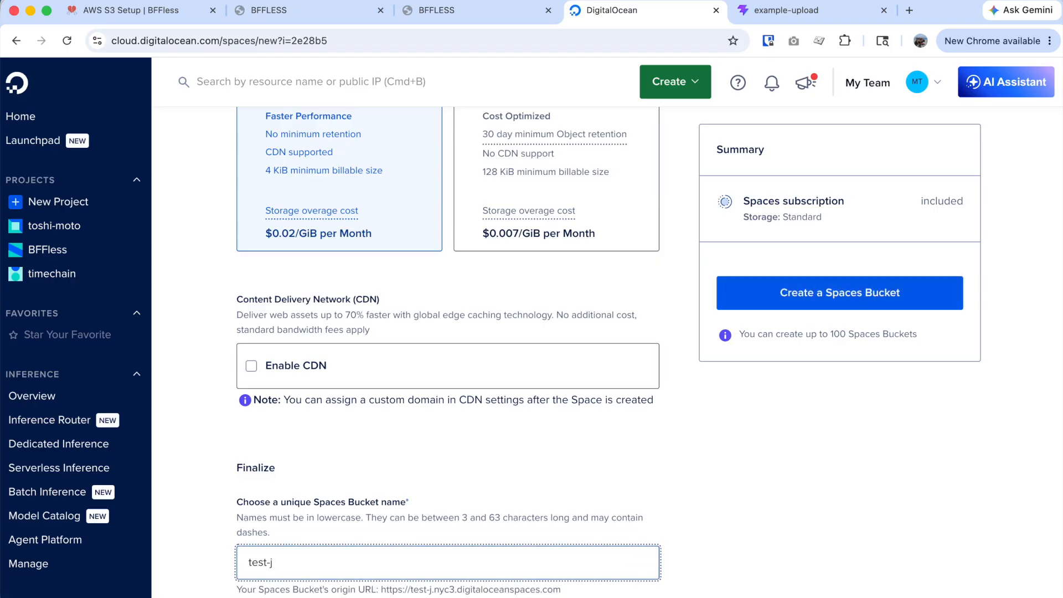
text(5s-saces)
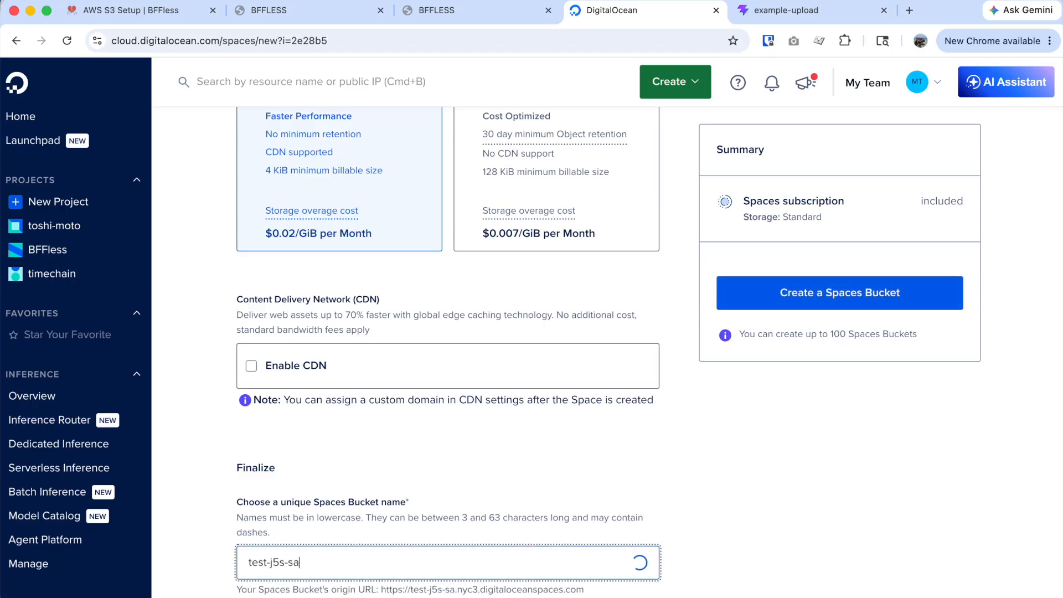
key(Left)
key(Left)
key(Left)
key(Left)
text(p)
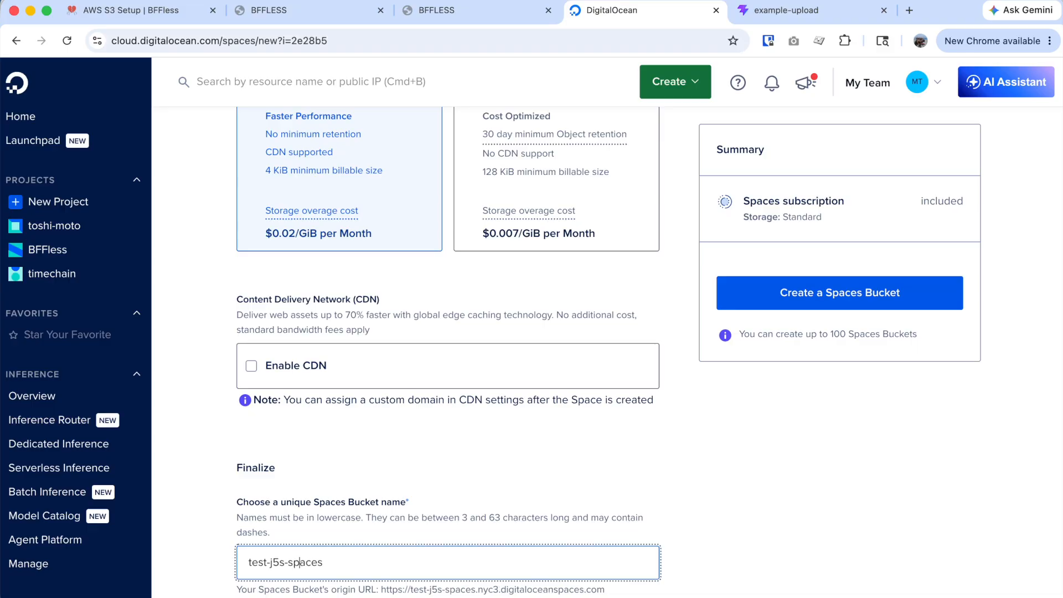
Create the test-j5s-spaces bucket in nyc3 and confirm its creation.
click(824, 299)
click(880, 296)
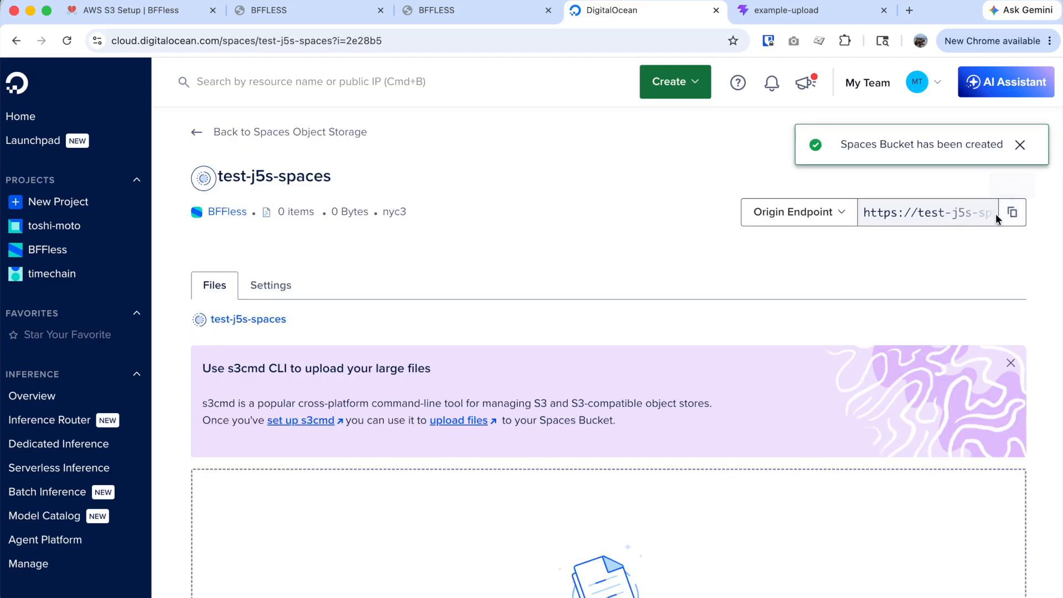
scroll(622, 378, down, 5)
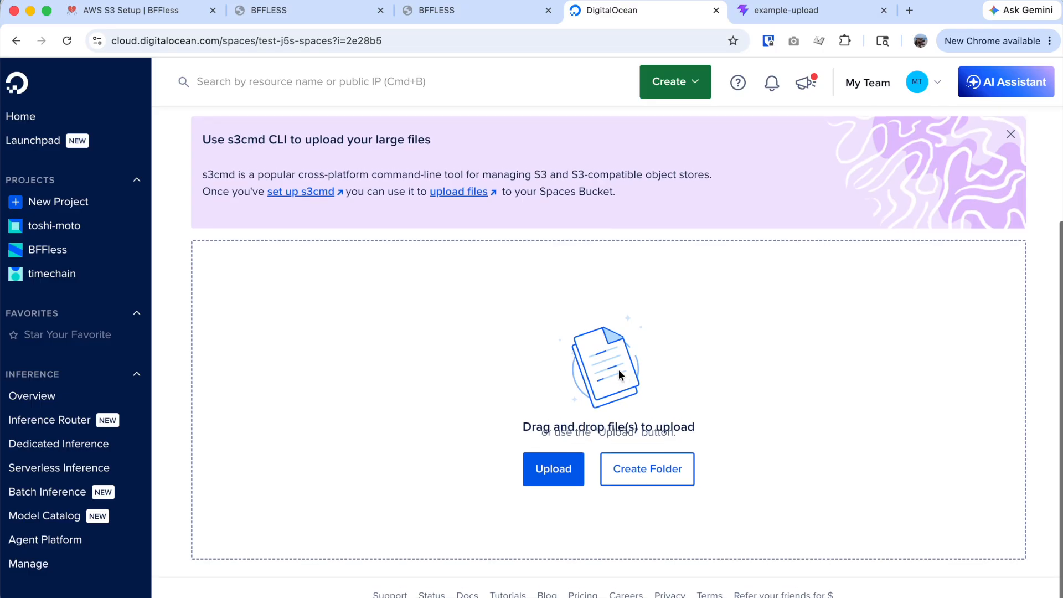
scroll(575, 380, up, 4)
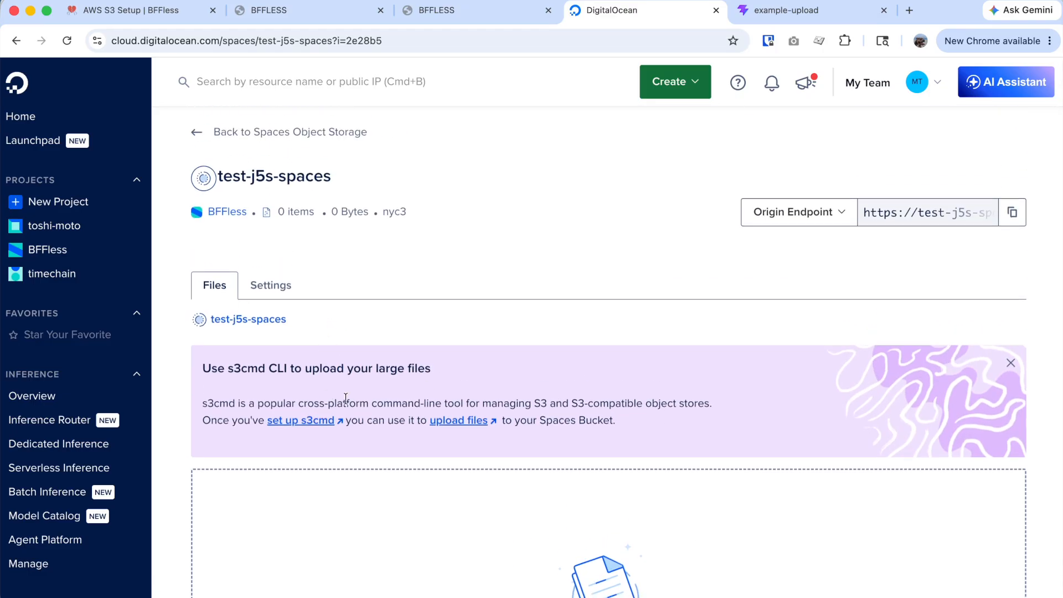
click(494, 12)
Open Site Settings > Infrastructure in the BFFless admin.
scroll(407, 292, up, 6)
scroll(407, 291, up, 4)
click(28, 77)
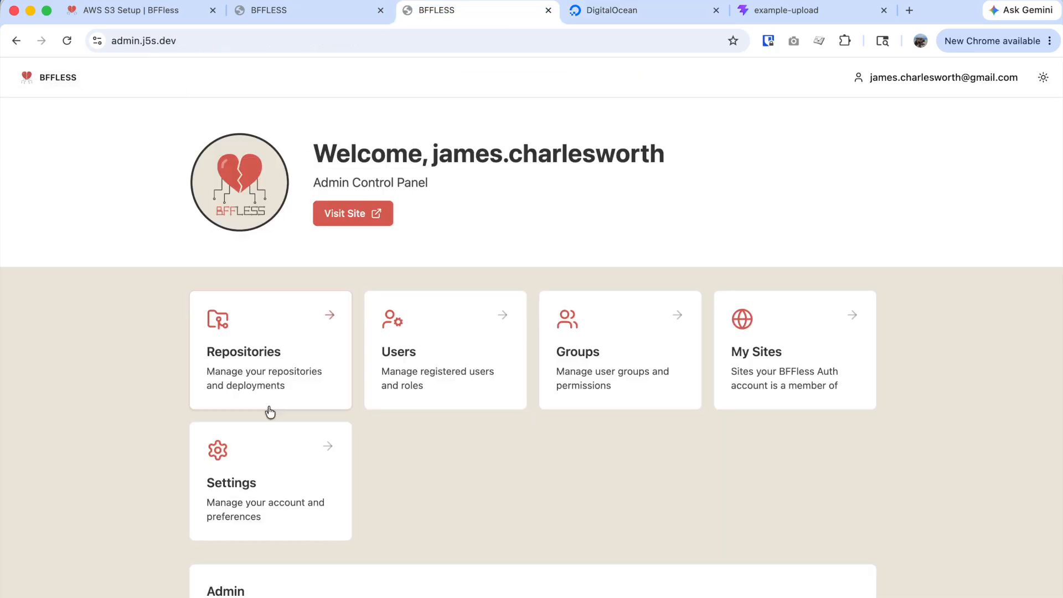
scroll(305, 448, down, 2)
click(255, 572)
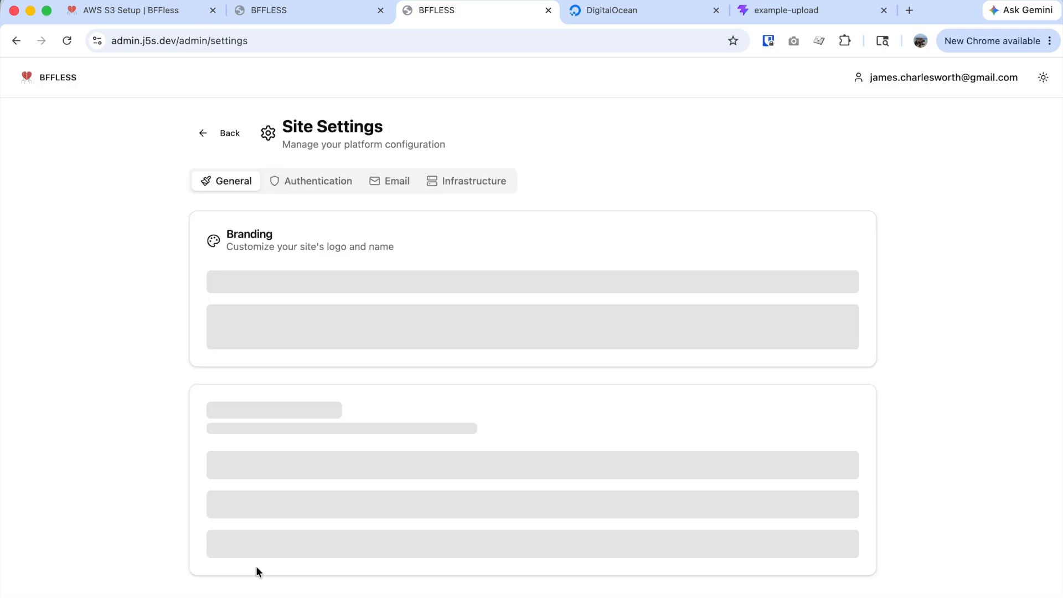
click(464, 181)
Start a storage migration to S3 / S3-Compatible and mark it an S3-compatible service.
scroll(534, 354, down, 10)
scroll(534, 360, up, 1)
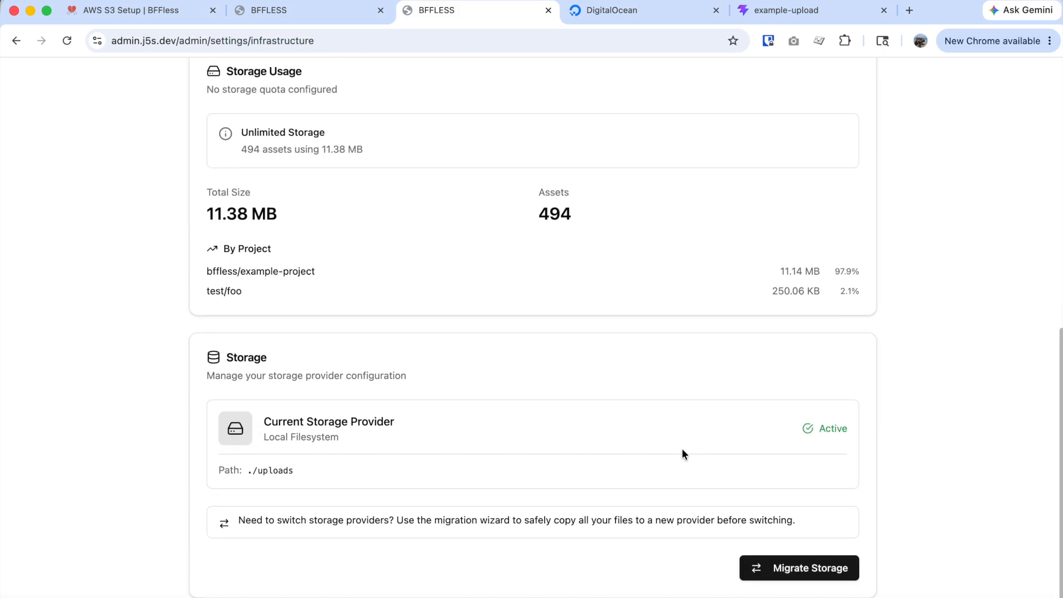
click(827, 569)
click(792, 557)
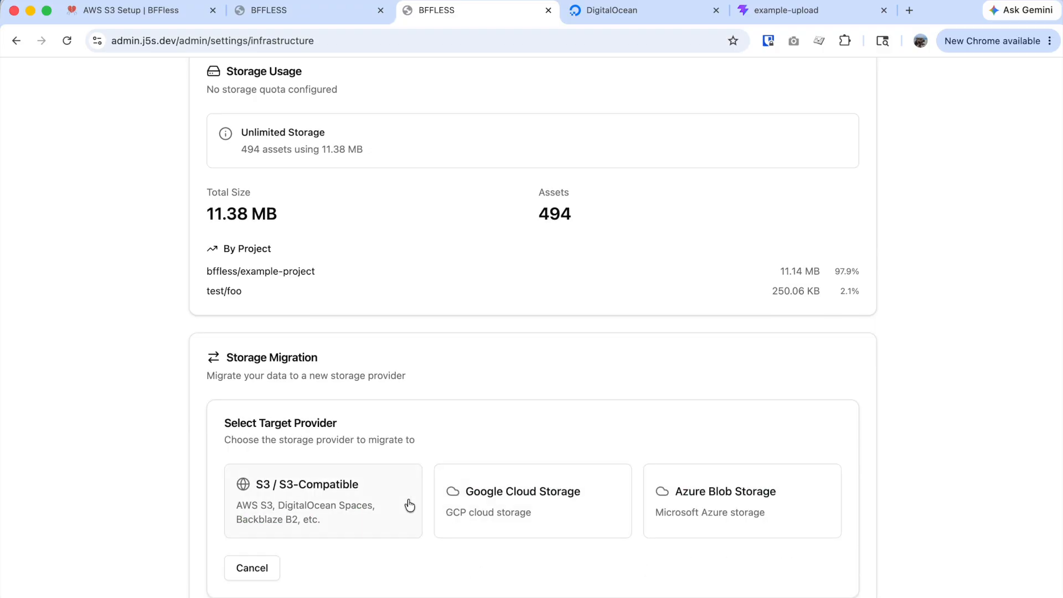
click(370, 509)
scroll(462, 493, down, 3)
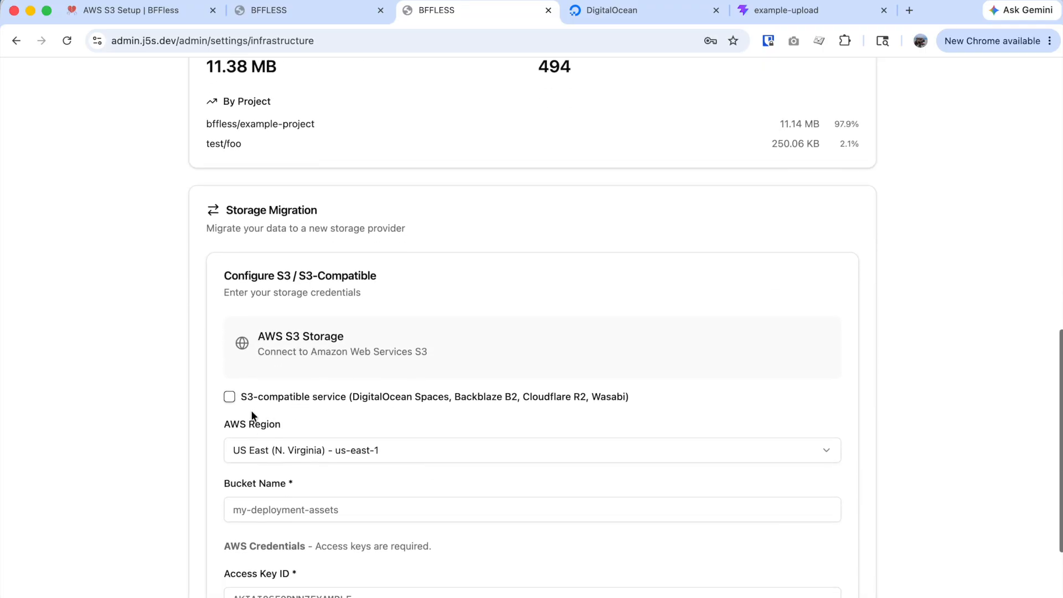
click(231, 380)
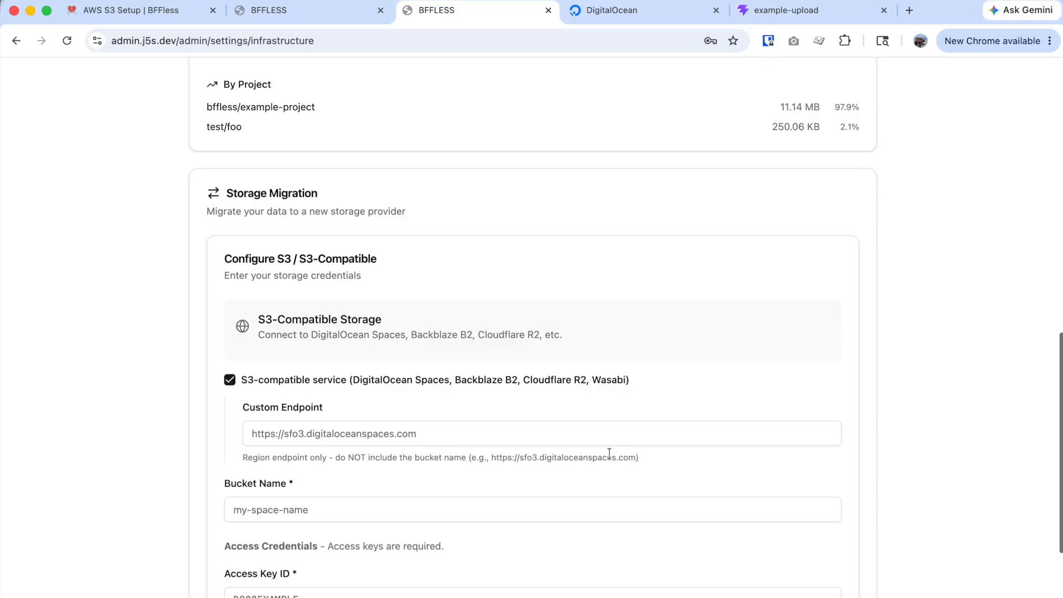
click(633, 13)
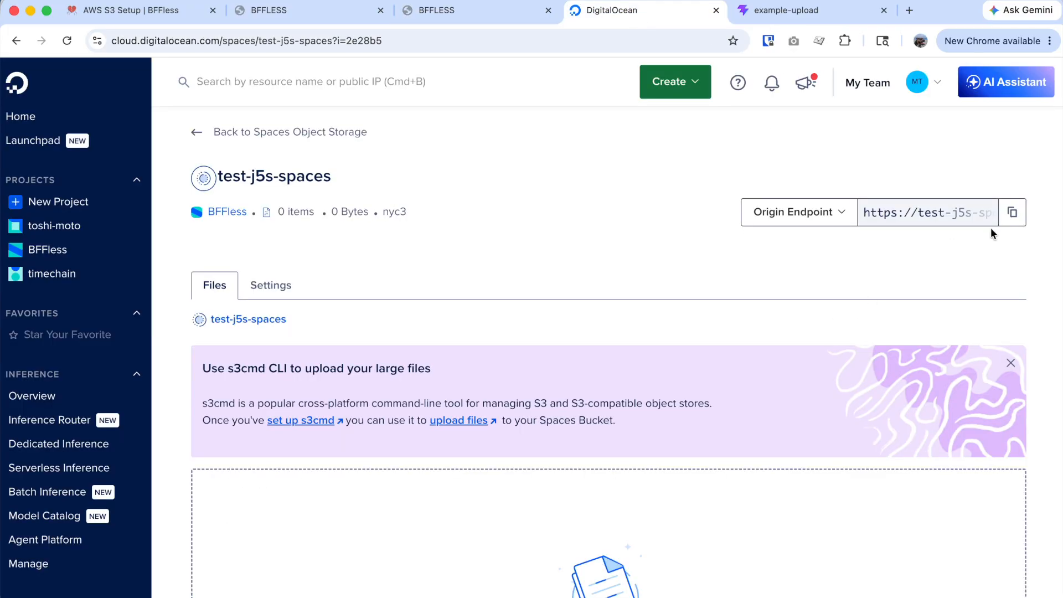
click(1012, 212)
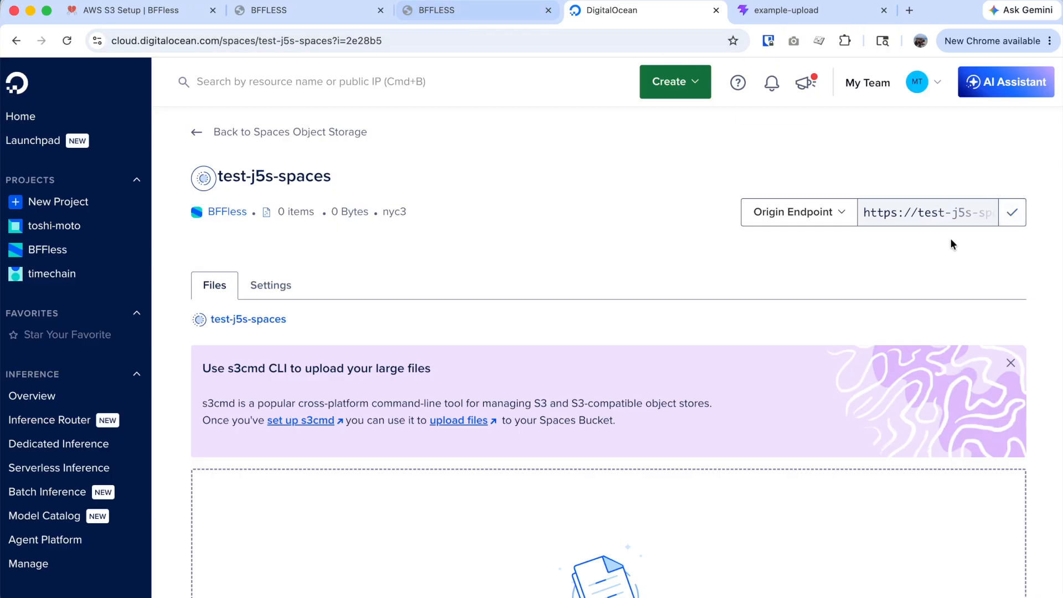
click(487, 14)
click(352, 440)
key(super+v)
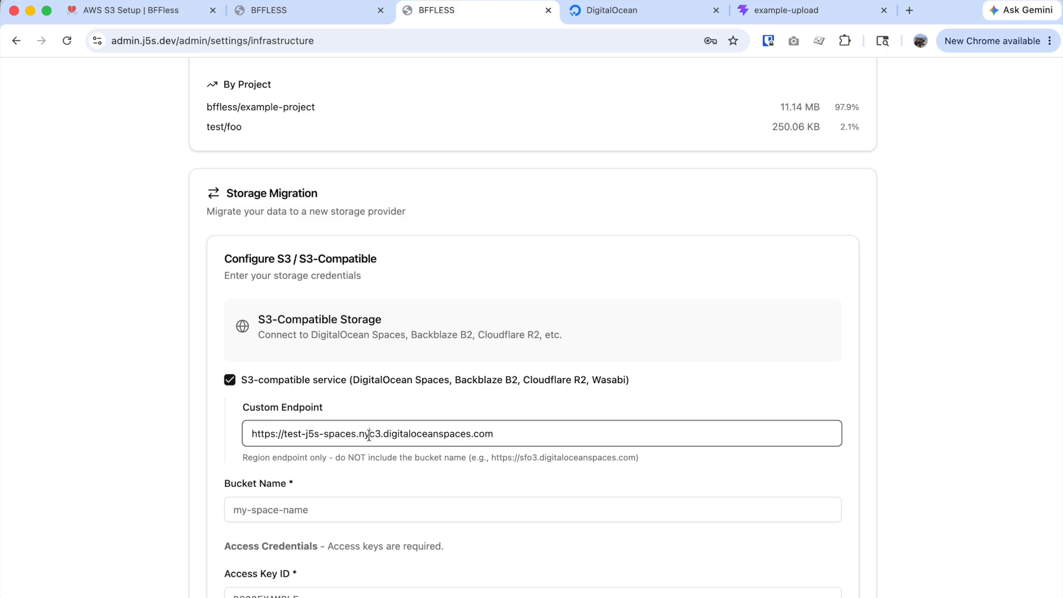
drag(357, 434, 284, 434)
key(BackSpace)
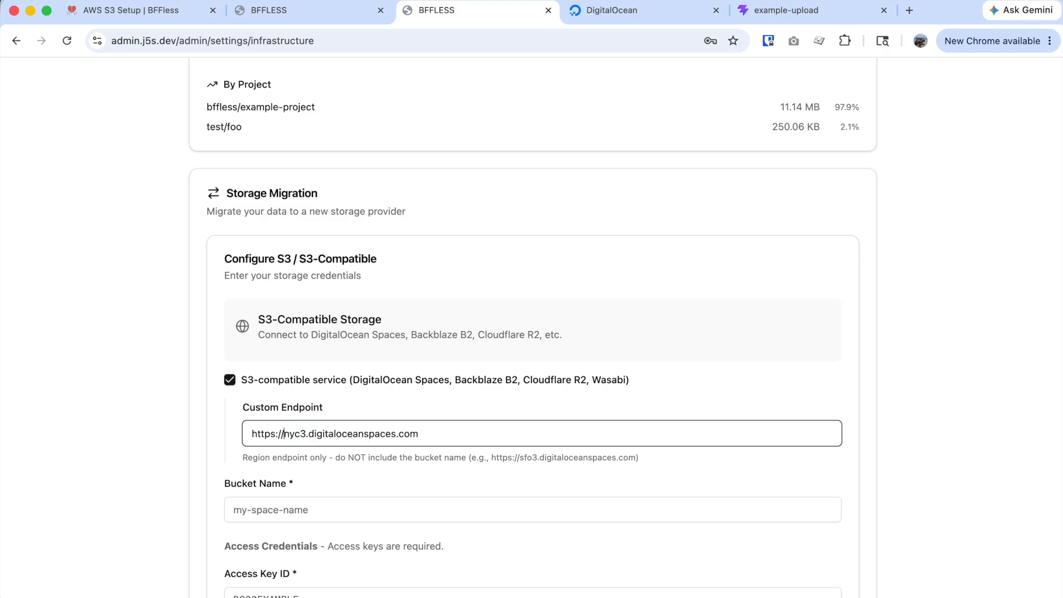
scroll(370, 537, up, 1)
Copy the bucket name test-j5s-spaces from DigitalOcean into the Bucket Name field.
click(640, 11)
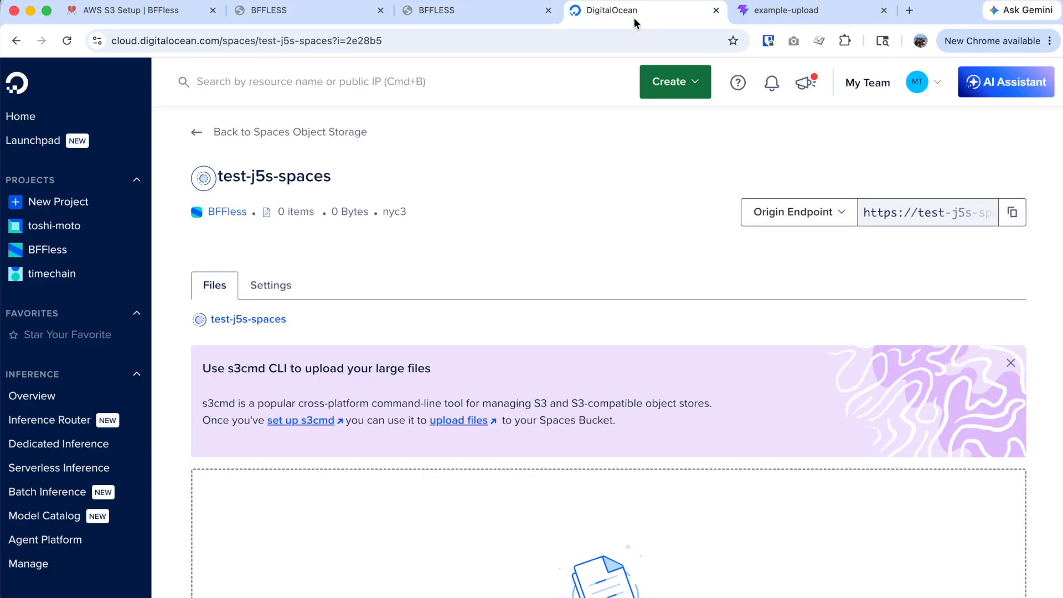
drag(331, 180, 216, 180)
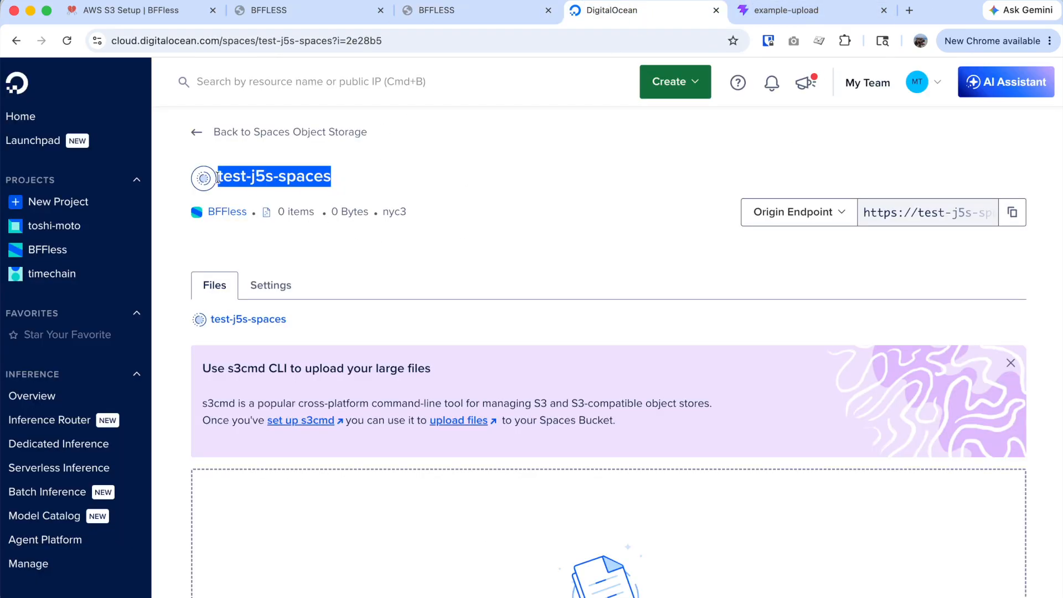
click(435, 11)
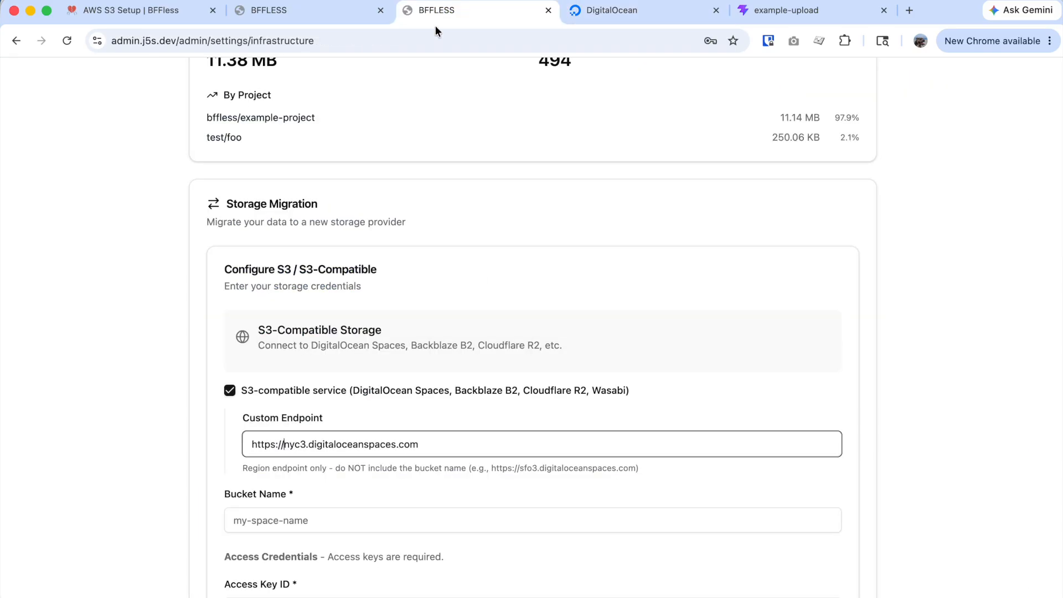
click(381, 521)
key(cmd+v)
scroll(736, 459, down, 3)
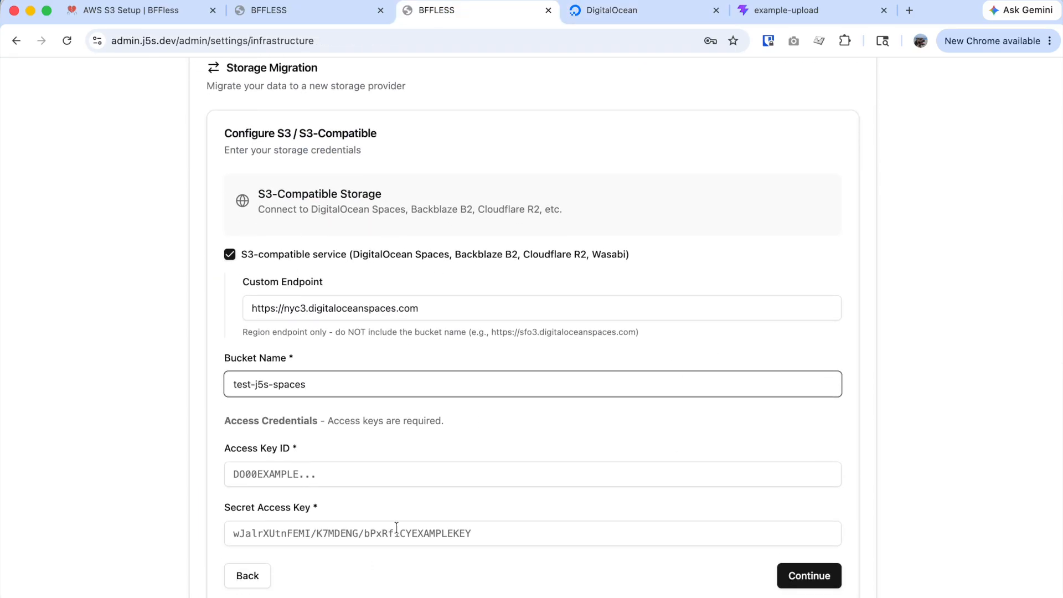
click(667, 13)
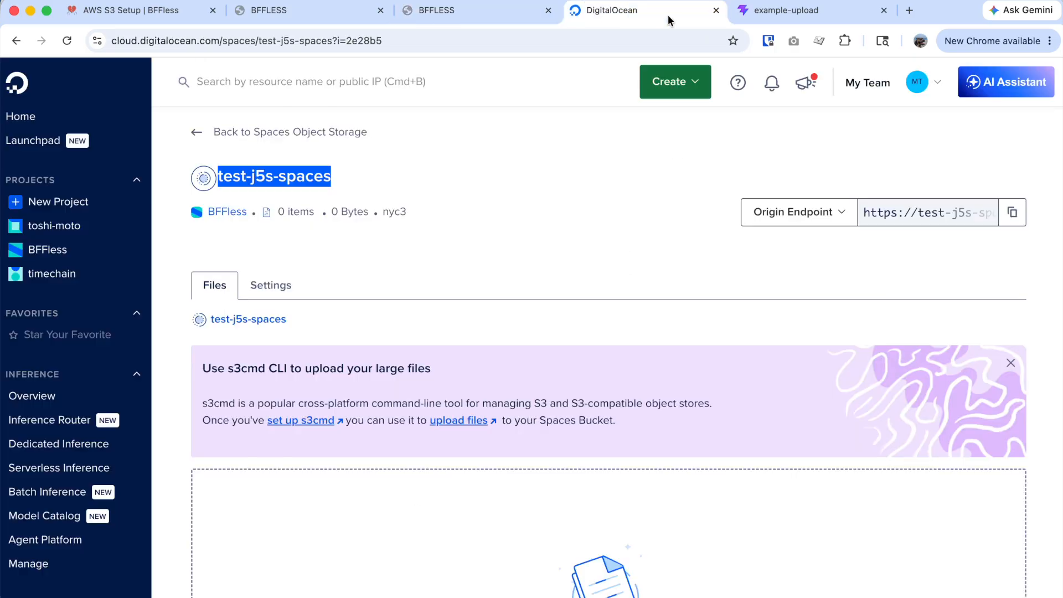
Create a new Full Access Spaces key from the bucket settings.
click(274, 287)
scroll(474, 237, down, 10)
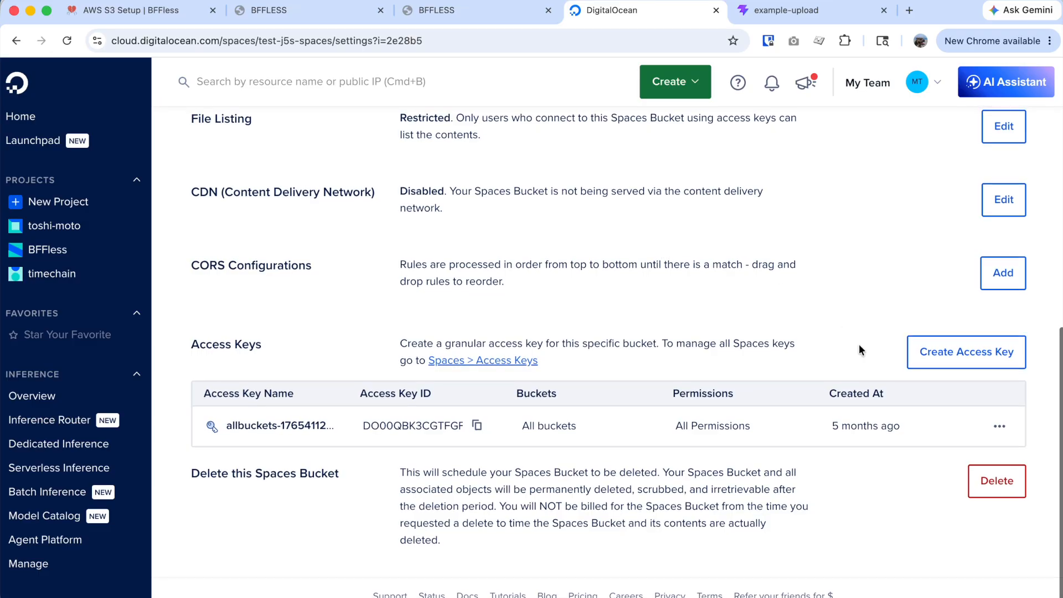
click(981, 363)
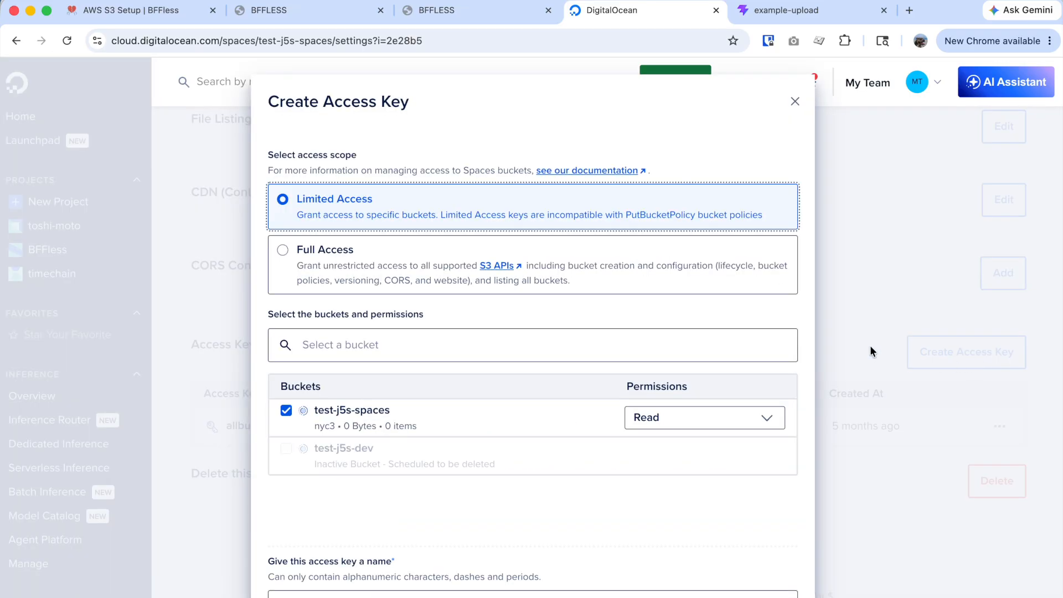
click(310, 254)
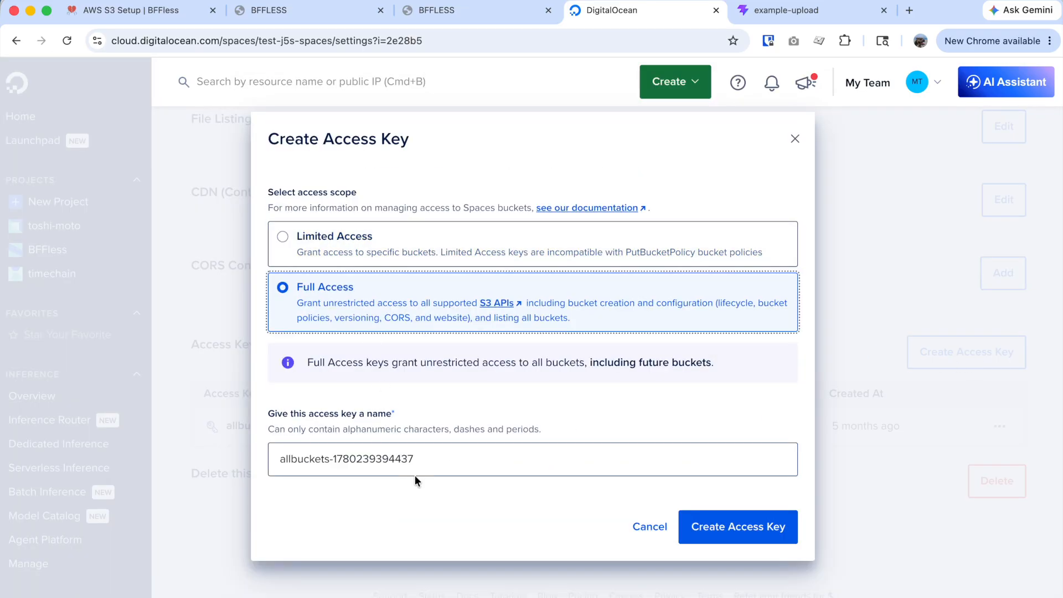
triple_click(432, 463)
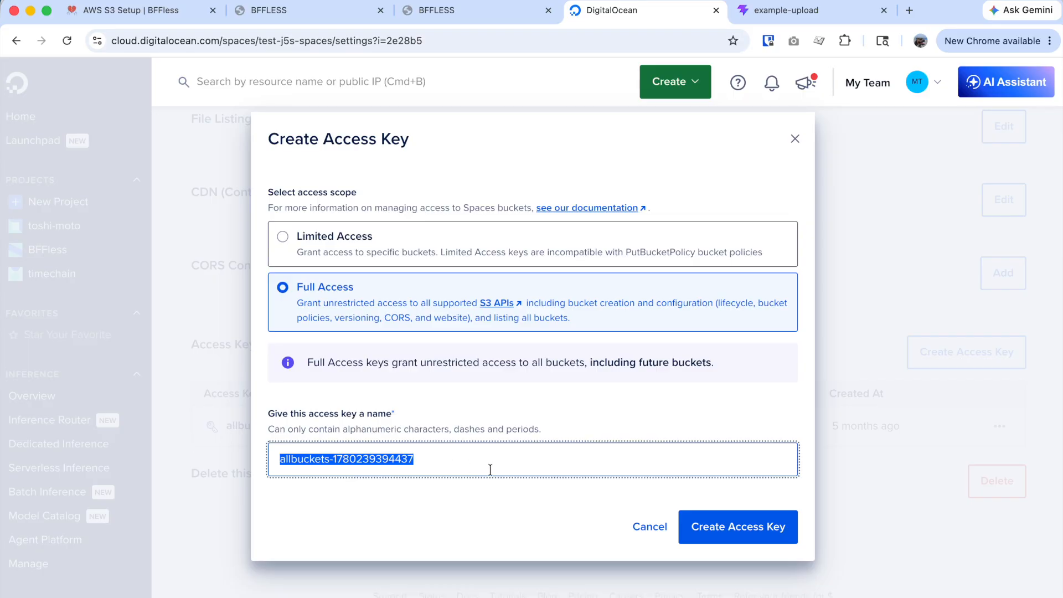
click(741, 526)
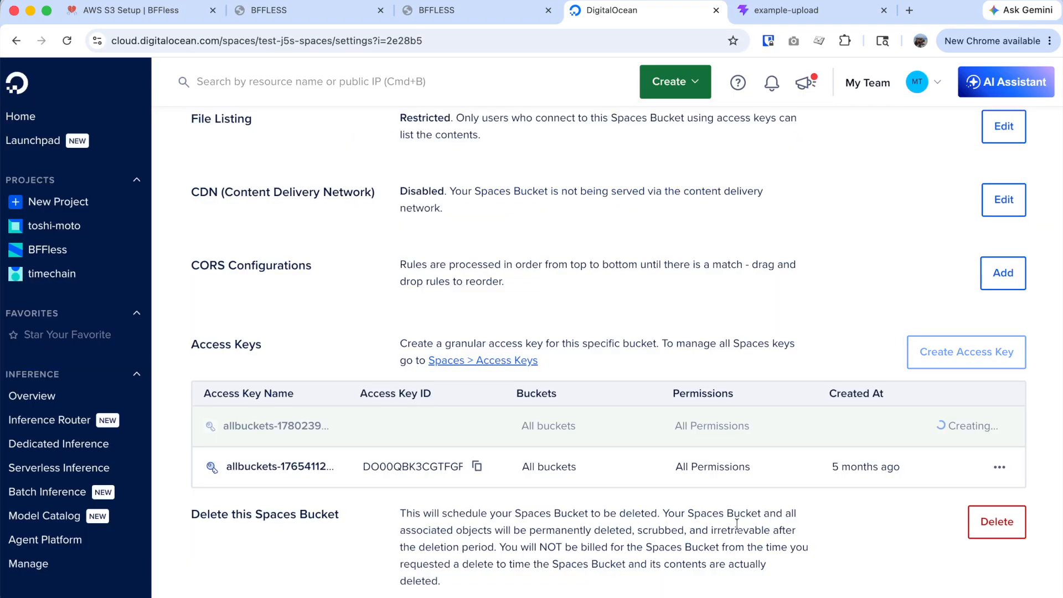
Paste the new key's access key ID into BFFless's Access Key ID field.
click(442, 16)
click(586, 16)
click(478, 426)
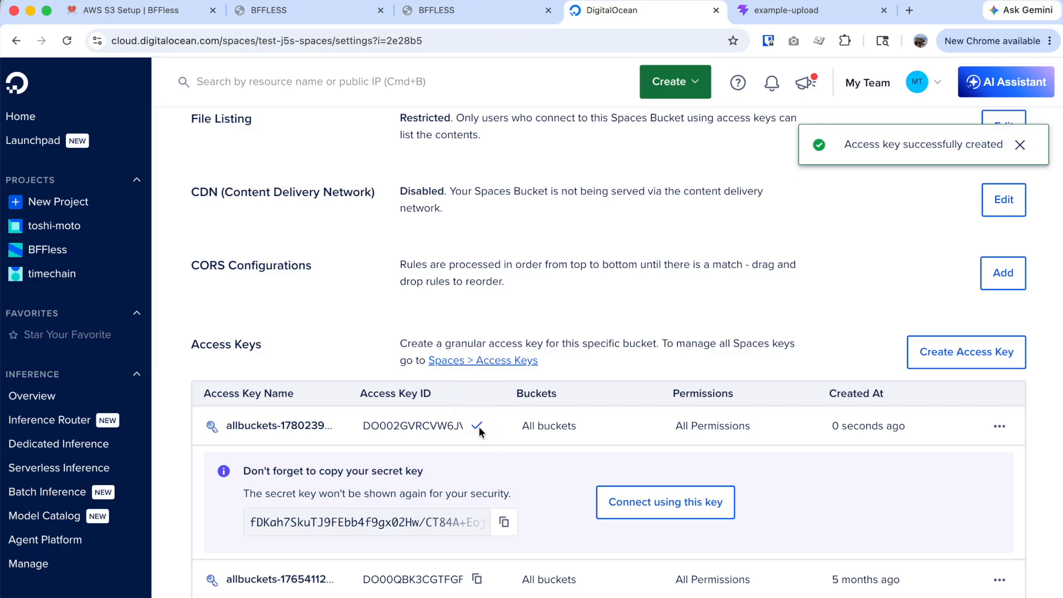
click(460, 10)
click(317, 478)
key(super+v)
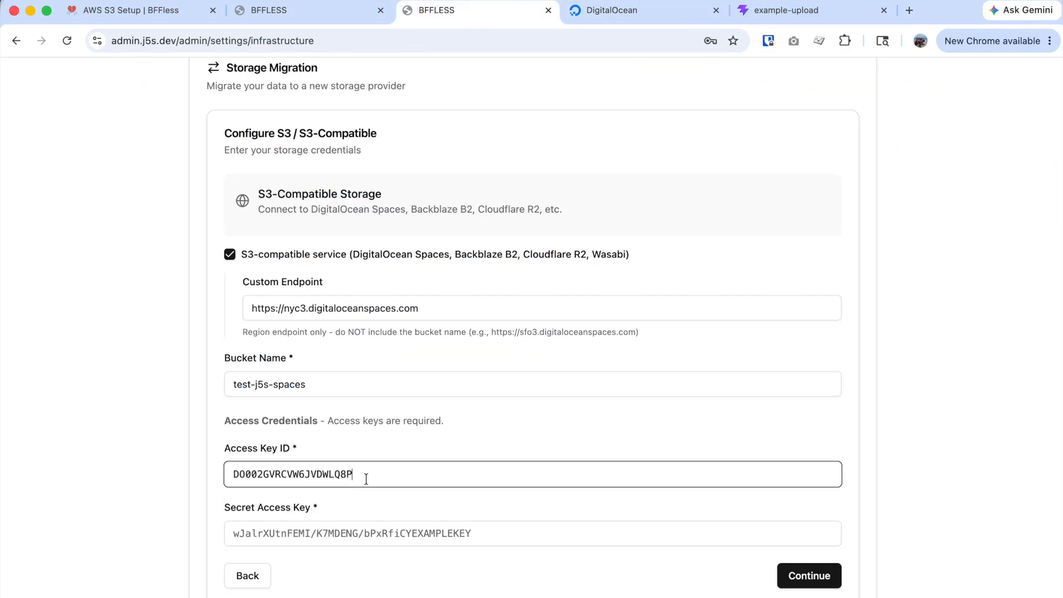
Paste the new key's secret into BFFless's Secret Access Key field.
click(677, 7)
click(504, 522)
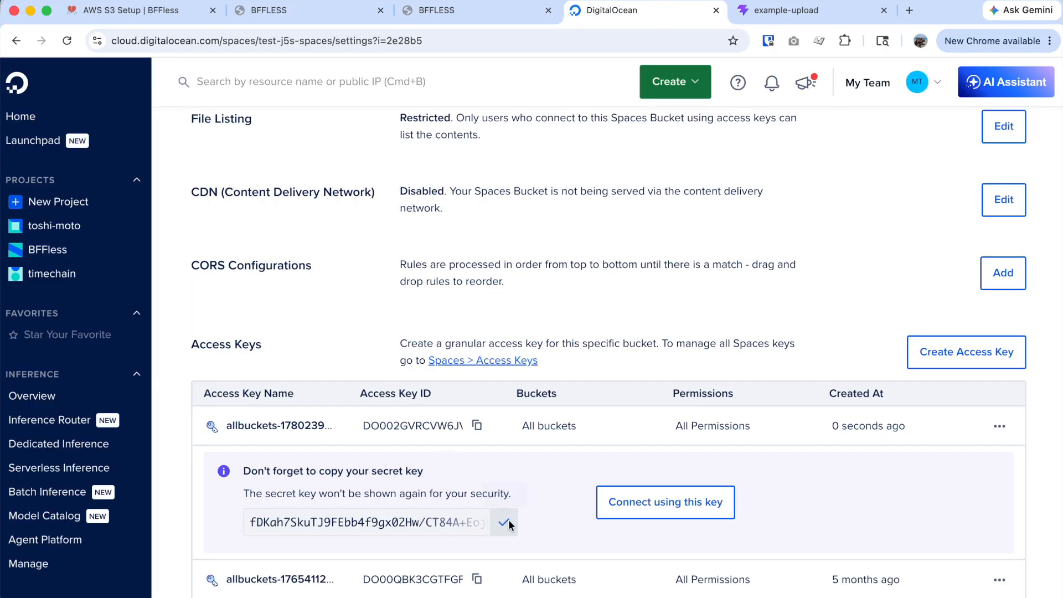
click(451, 14)
click(346, 534)
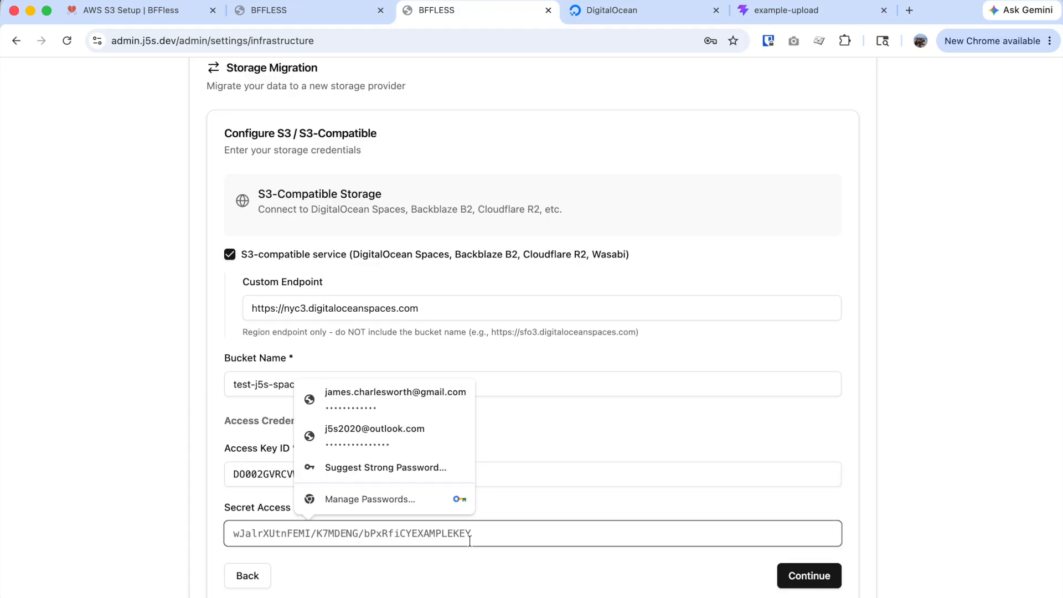
key(super+v)
click(605, 510)
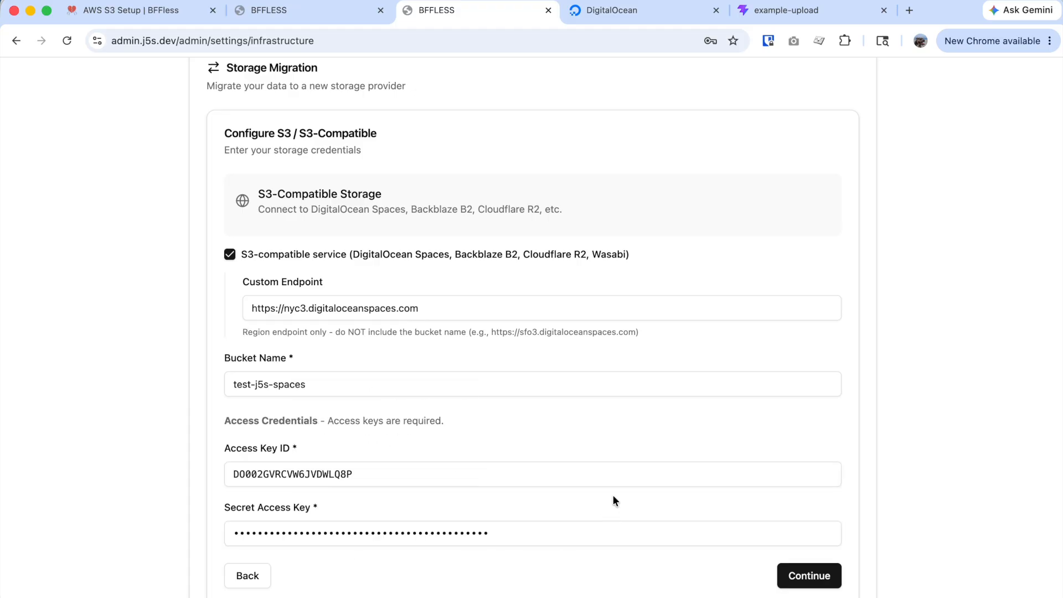
Continue to the Confirm Migration step for 486 files, 11.1 MB.
scroll(742, 508, down, 1)
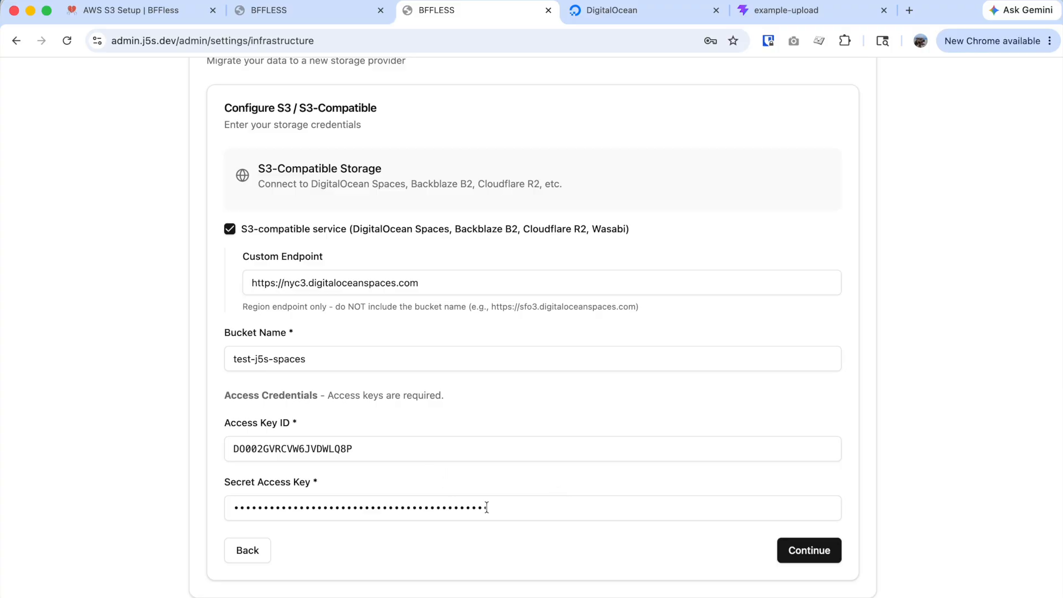
scroll(733, 503, up, 3)
scroll(733, 503, down, 3)
click(806, 551)
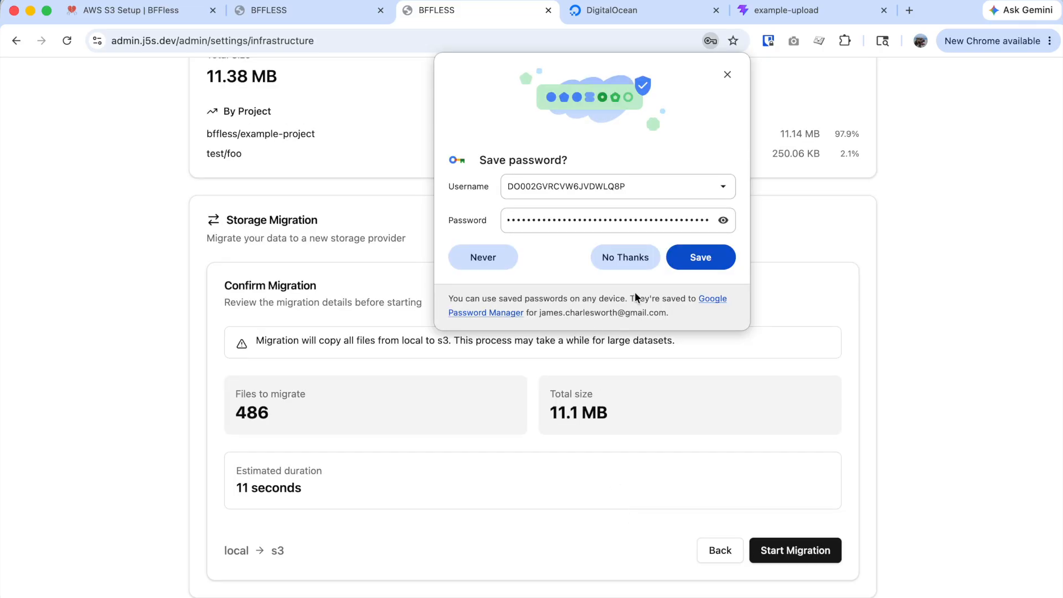
Decline saving the password and migrate all 486 files from local storage to S3.
click(631, 257)
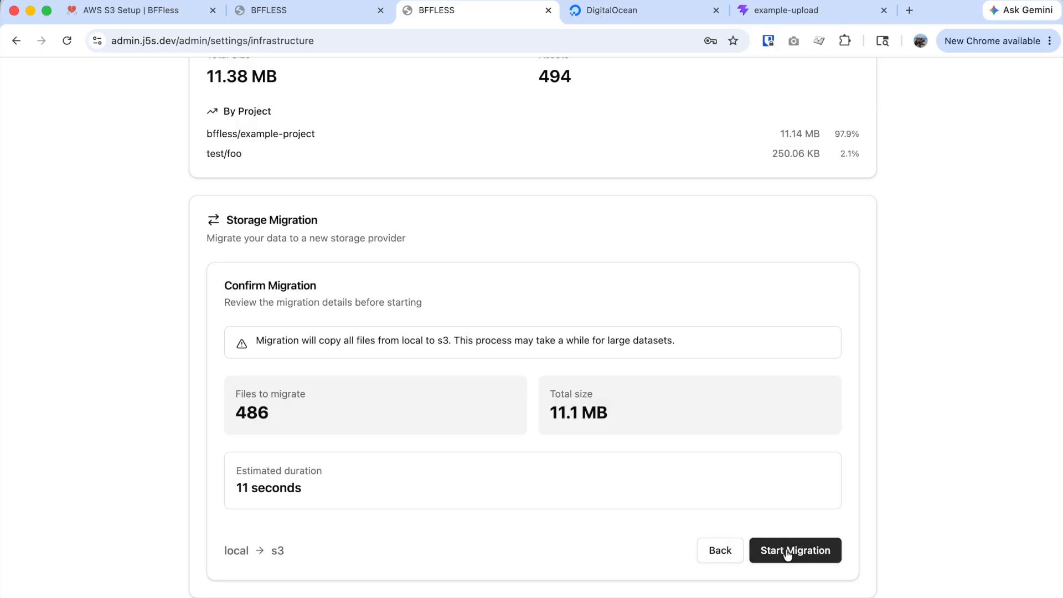
click(809, 552)
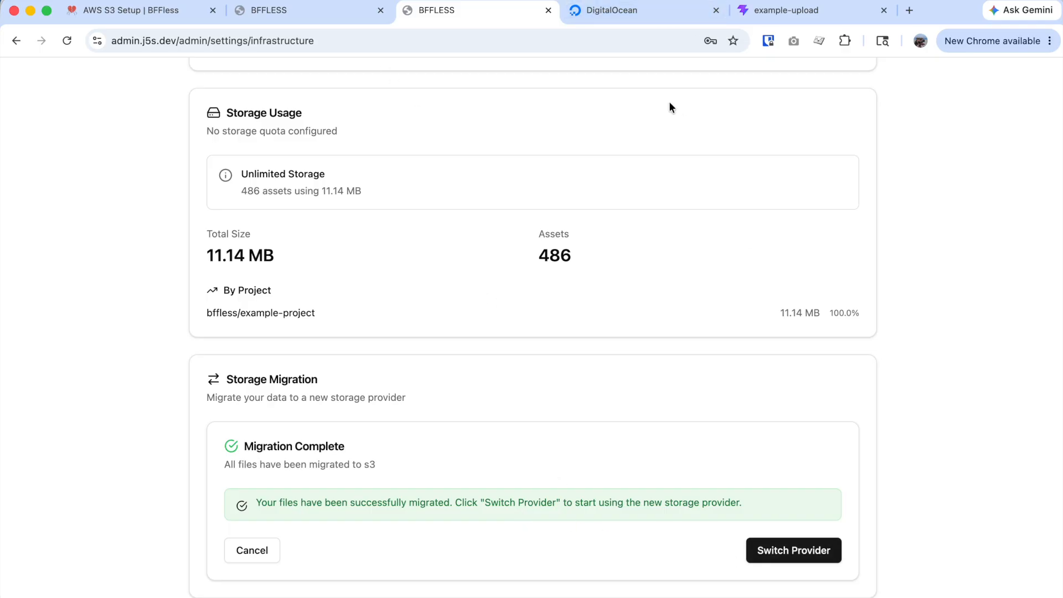
click(639, 18)
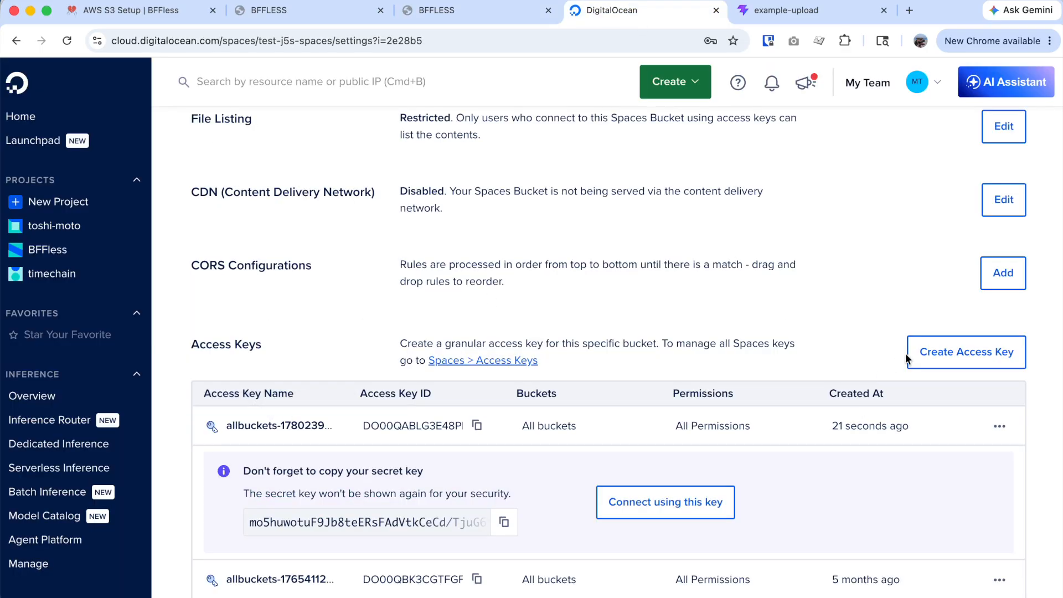
scroll(864, 315, up, 10)
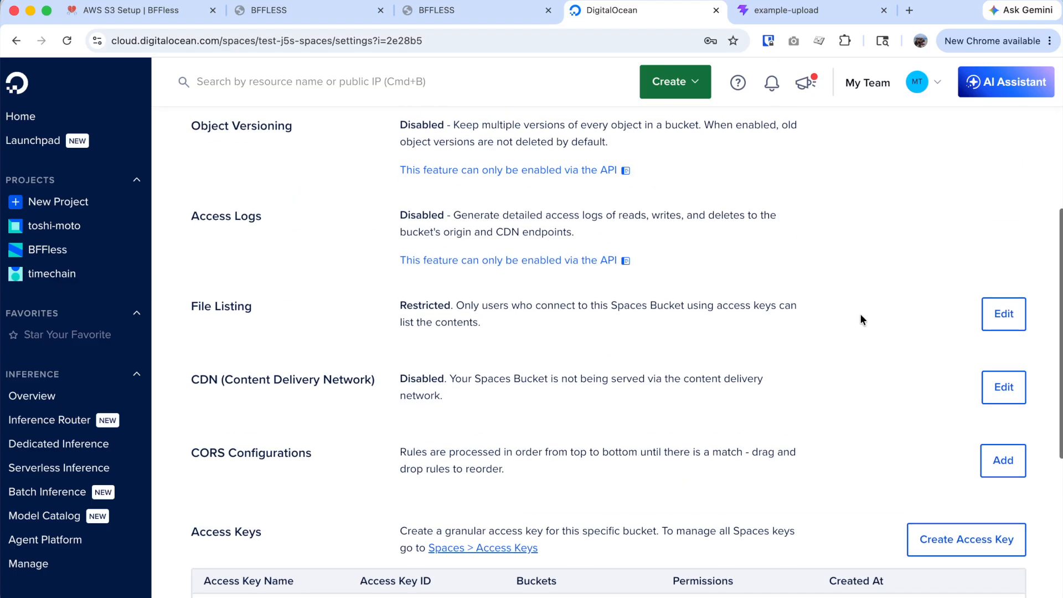
click(227, 290)
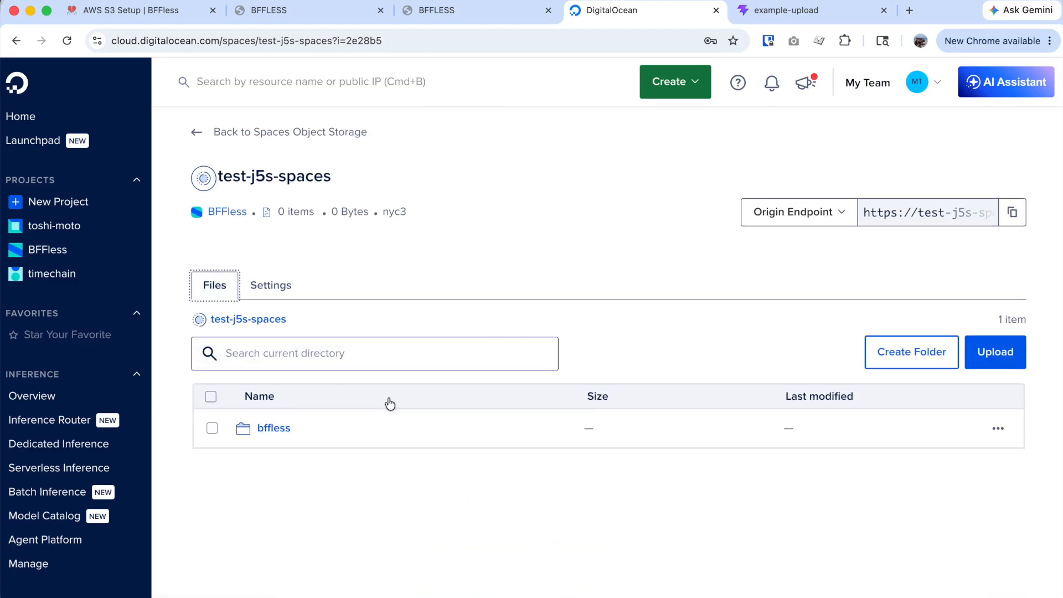
click(282, 428)
click(291, 435)
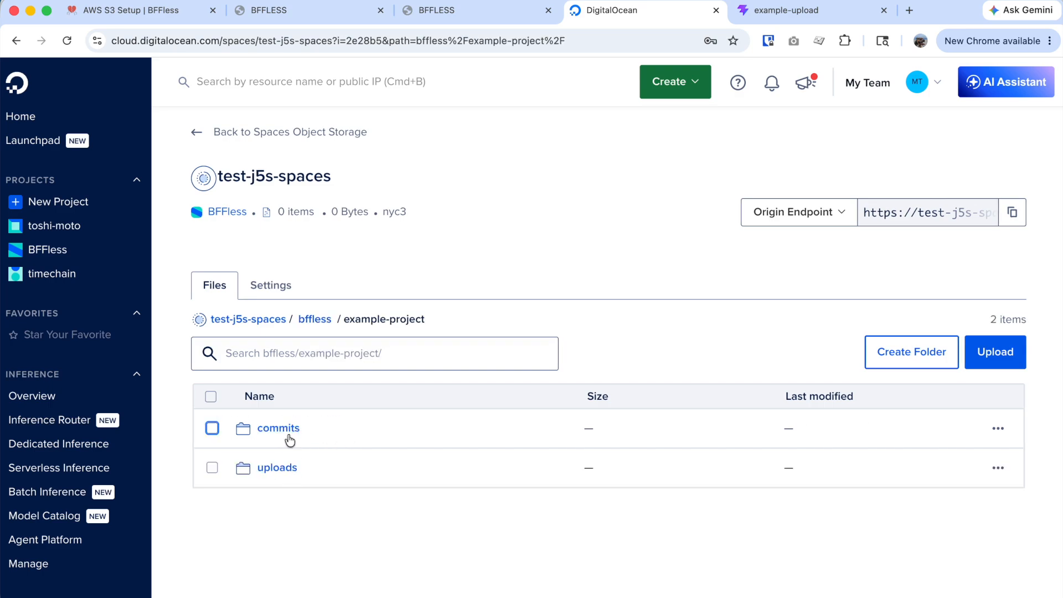
click(288, 434)
click(326, 429)
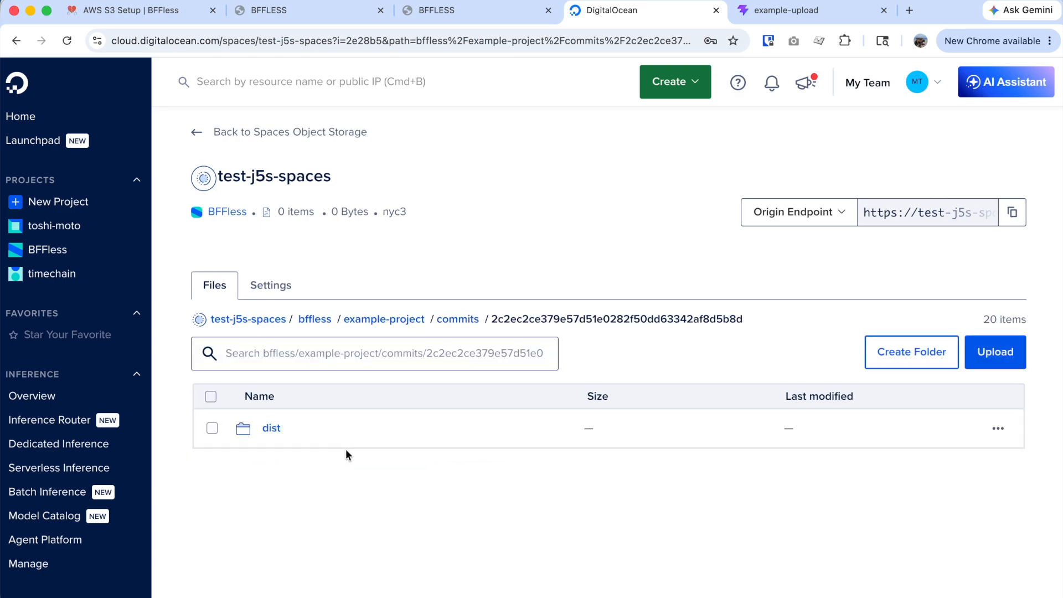
click(262, 425)
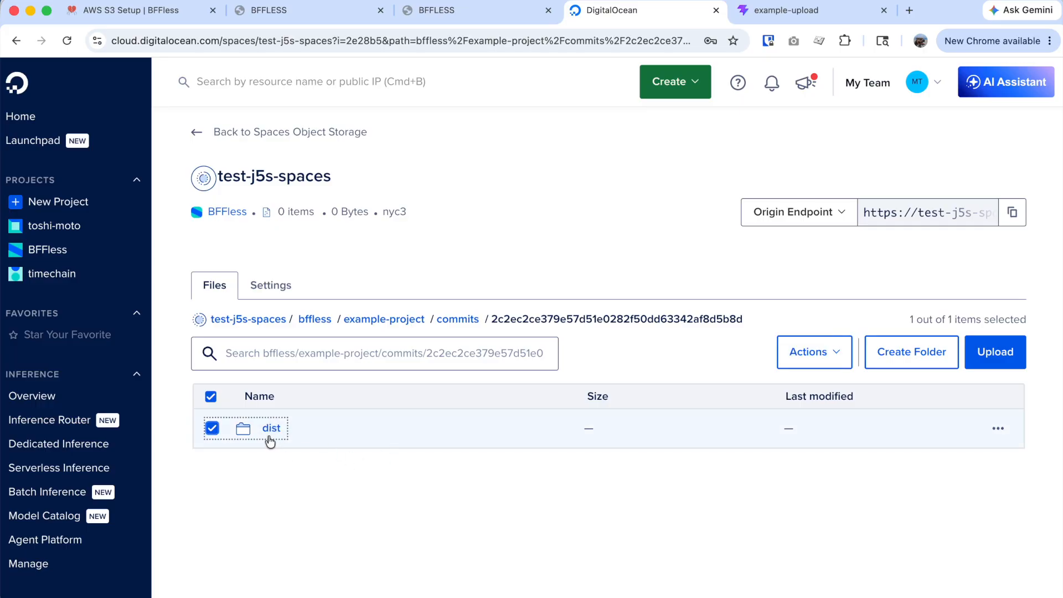
click(270, 437)
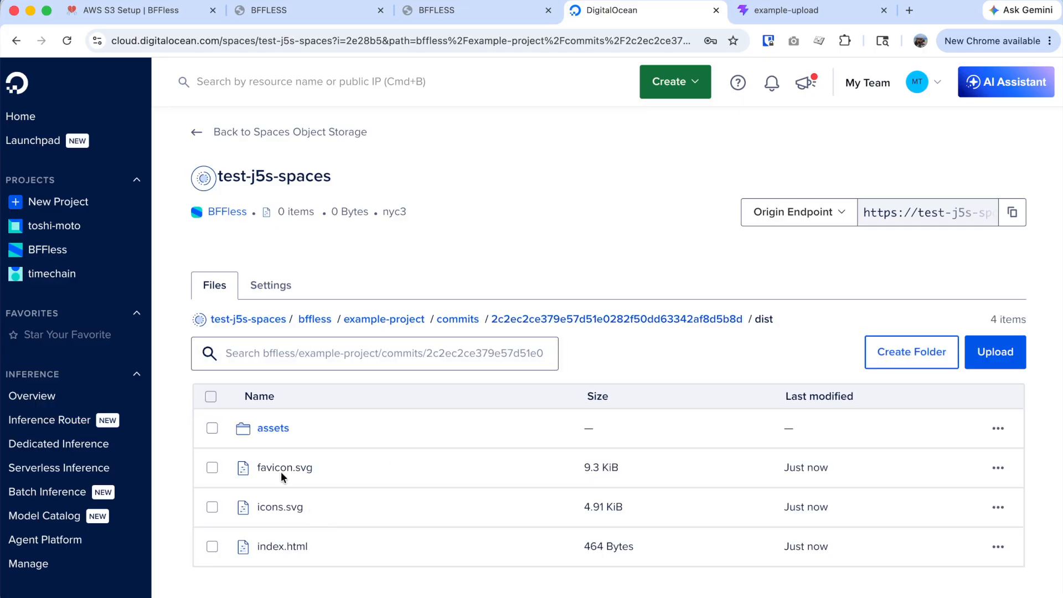
click(490, 15)
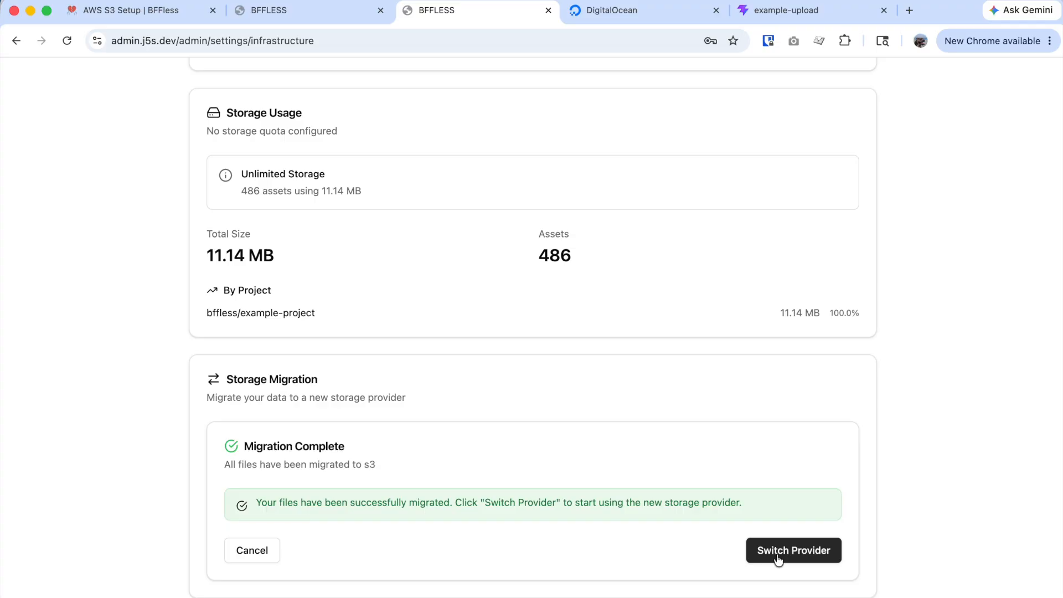
Make the test-j5s-spaces S3 storage the active provider and go back to the admin home.
click(798, 551)
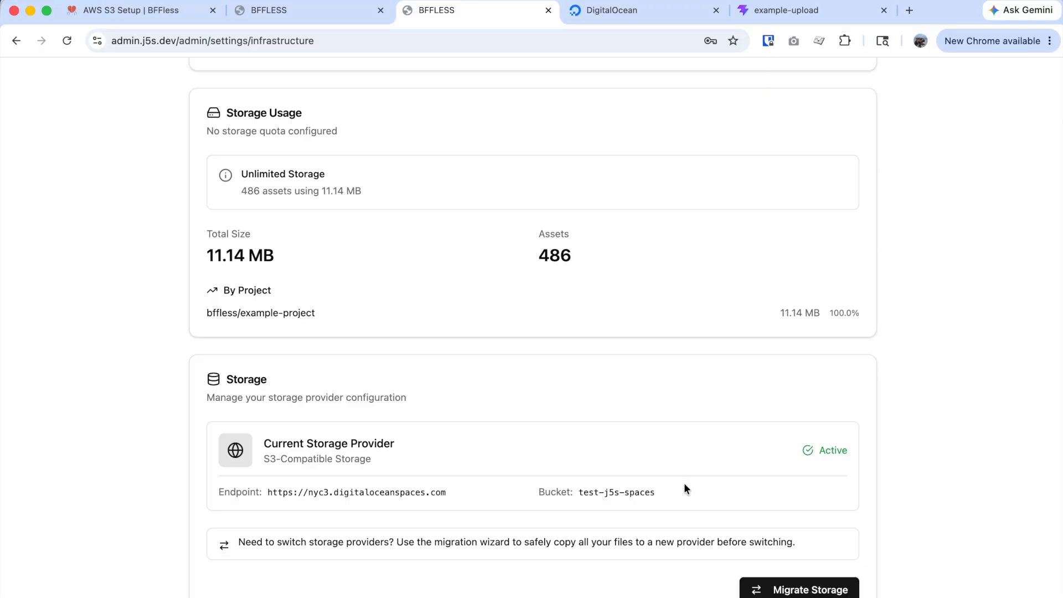
scroll(609, 465, up, 15)
click(230, 142)
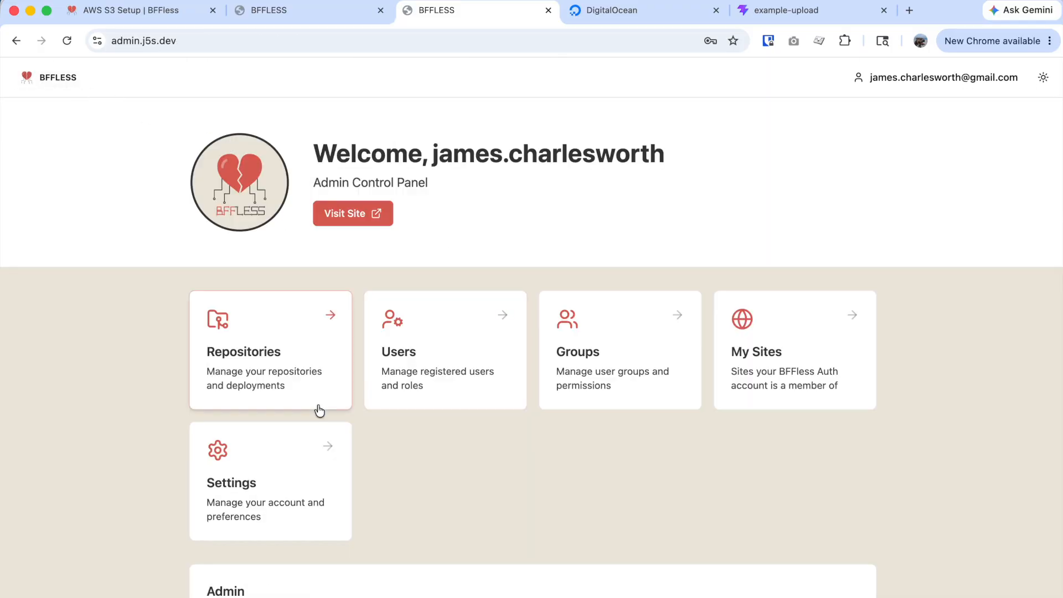
click(294, 350)
Create a repository with owner test and name bar.
click(175, 118)
click(410, 315)
text(test)
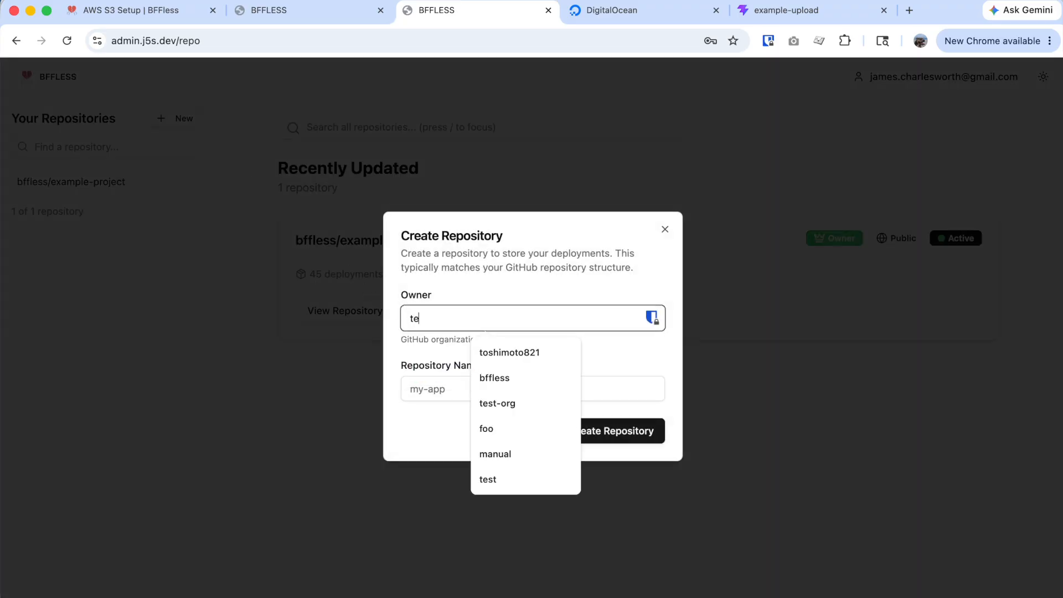
key(Tab)
text(bar)
click(614, 438)
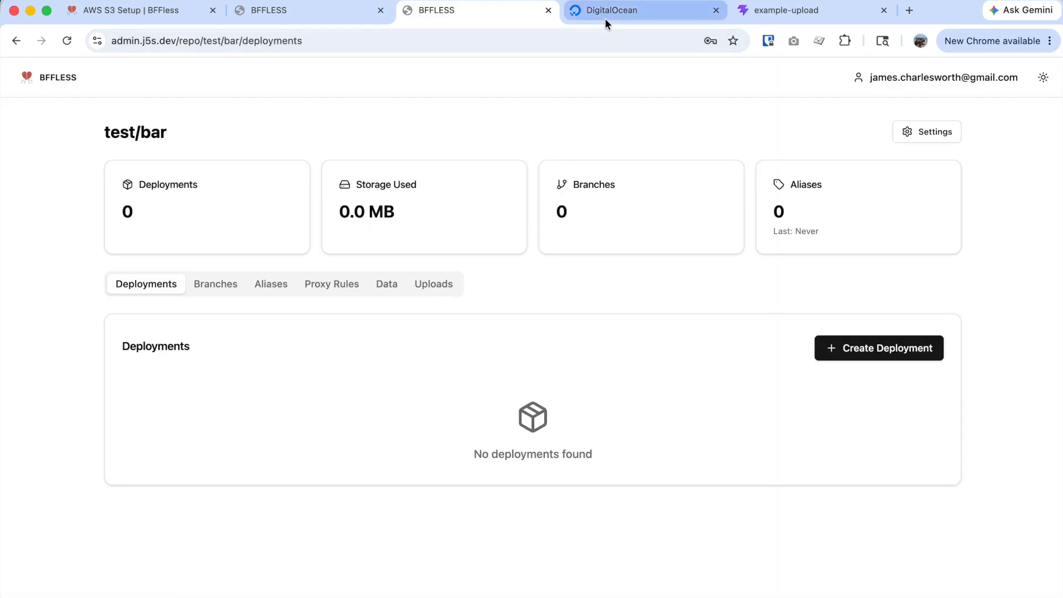
Review the DigitalOcean bucket settings, then start a new test/bar deployment.
click(621, 18)
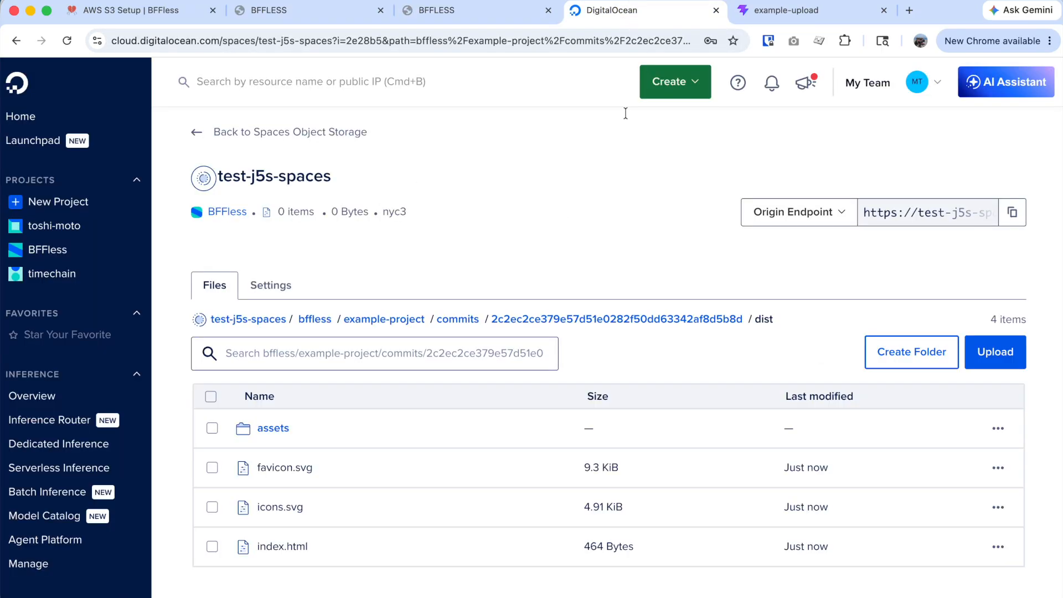
click(267, 283)
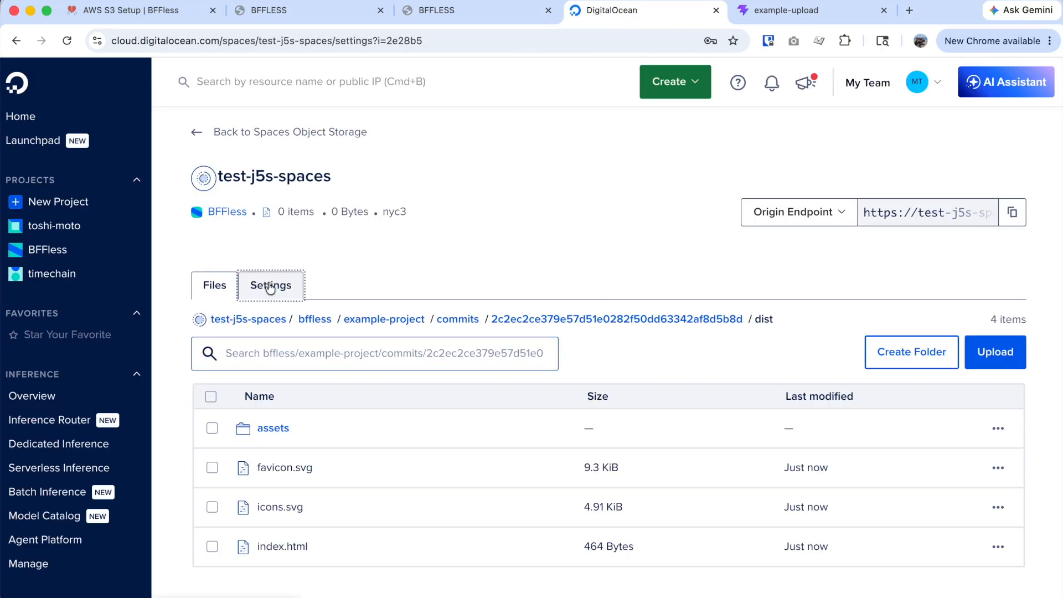
scroll(586, 443, down, 3)
scroll(586, 443, down, 1)
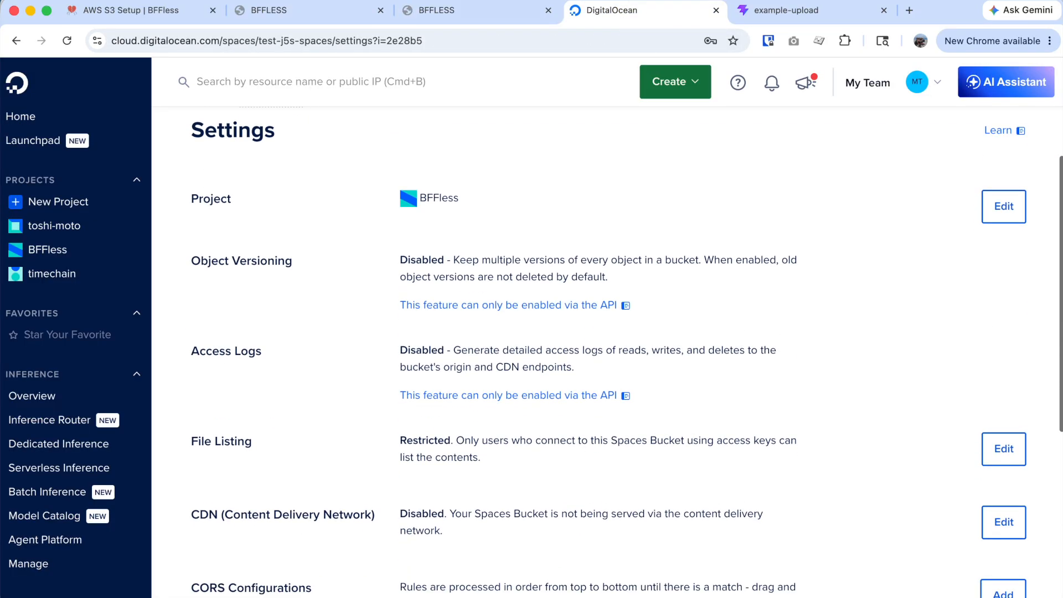
click(486, 22)
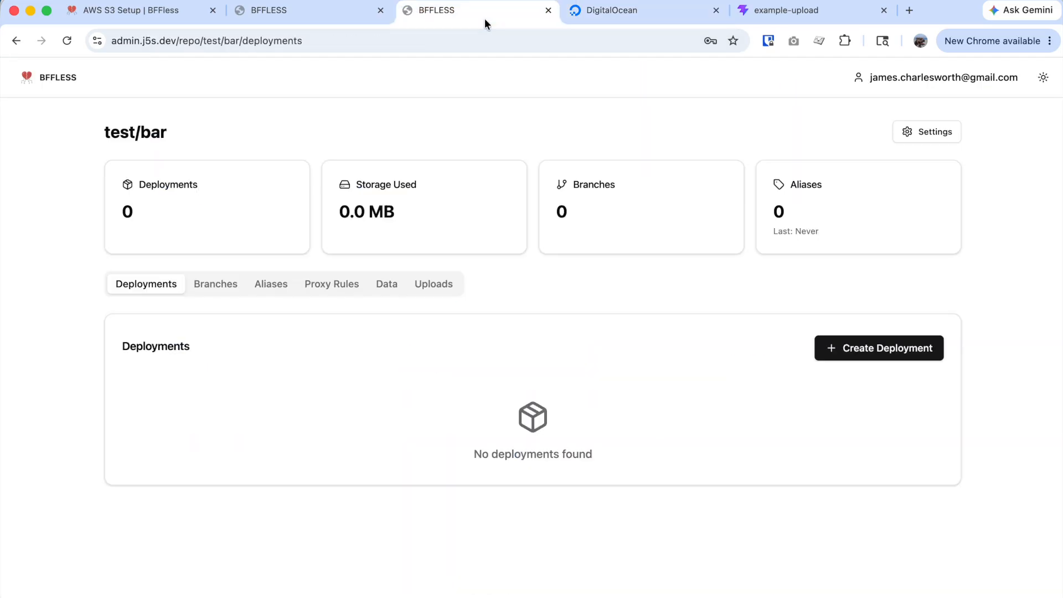
click(891, 353)
Add the 8 files from the dist folder to the deployment, with DevTools open alongside.
click(561, 308)
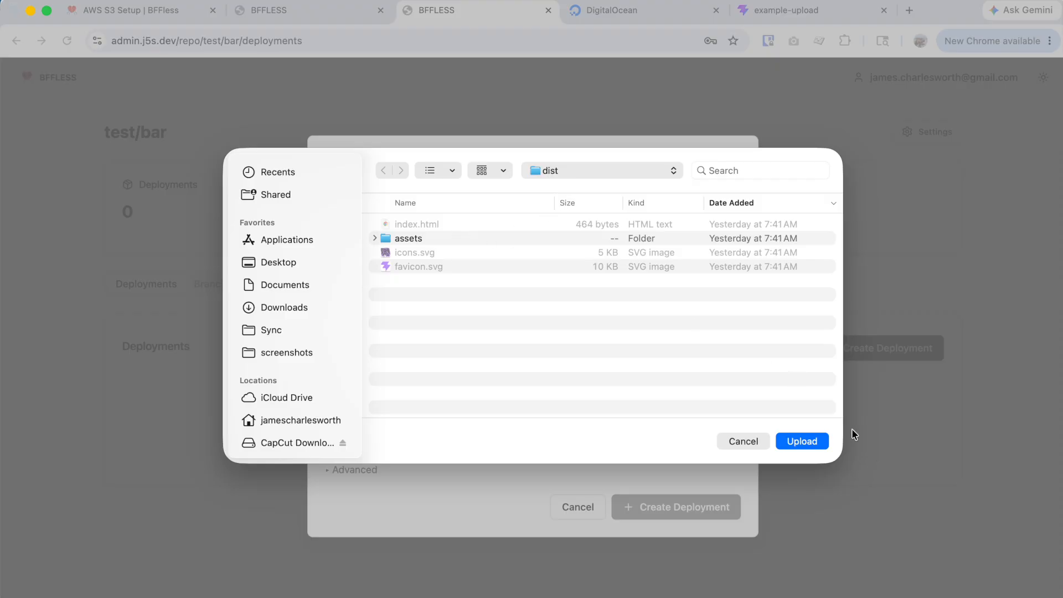
click(801, 441)
key(super+alt+i)
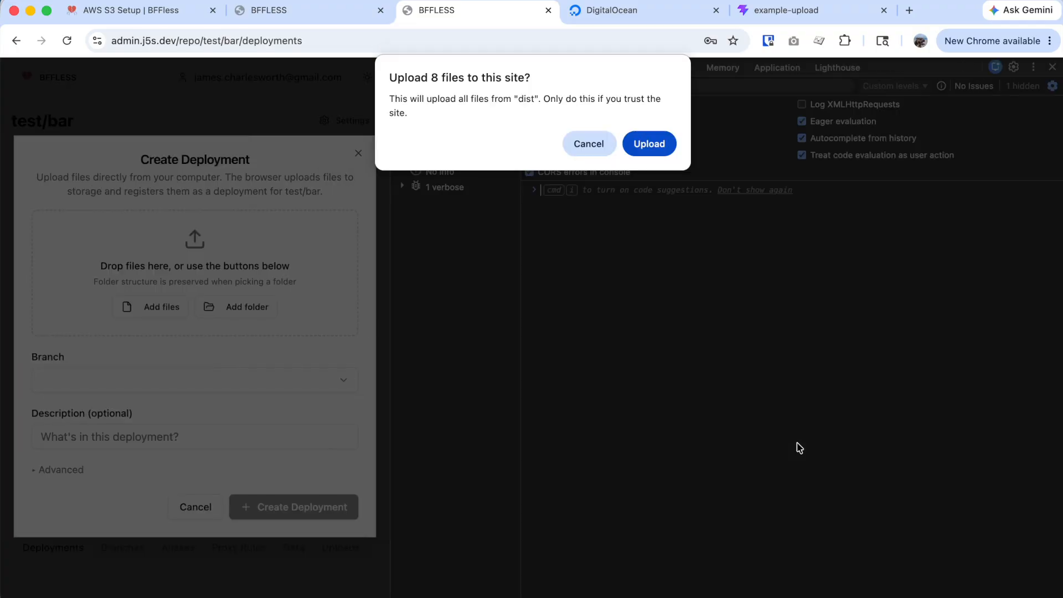
click(646, 146)
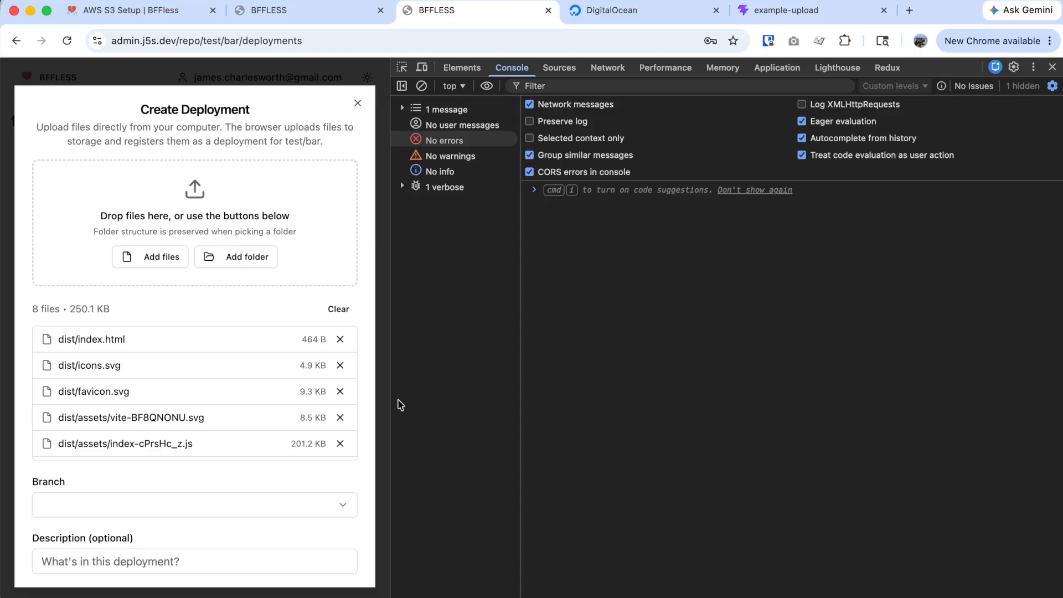
drag(390, 398, 495, 398)
Set the deployment to a new branch named main and start the upload.
click(313, 506)
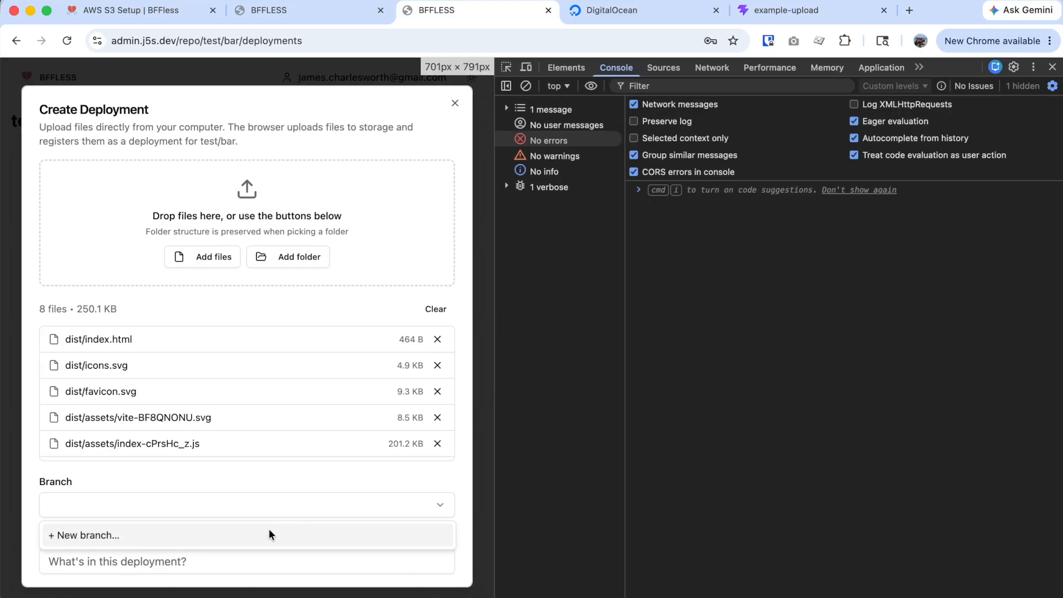
click(260, 534)
click(189, 535)
text(main)
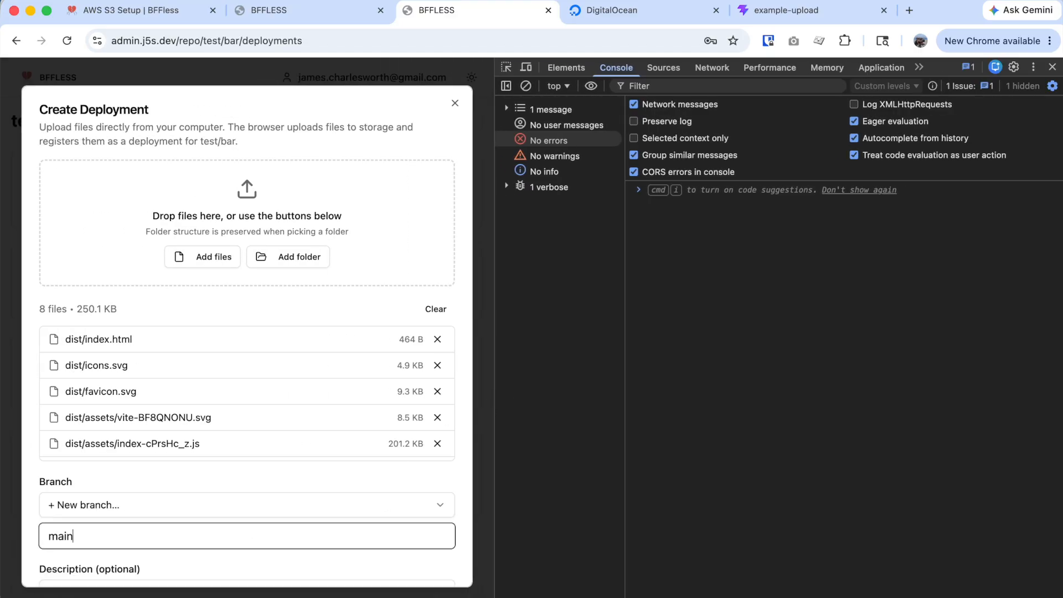
click(287, 484)
scroll(286, 484, down, 2)
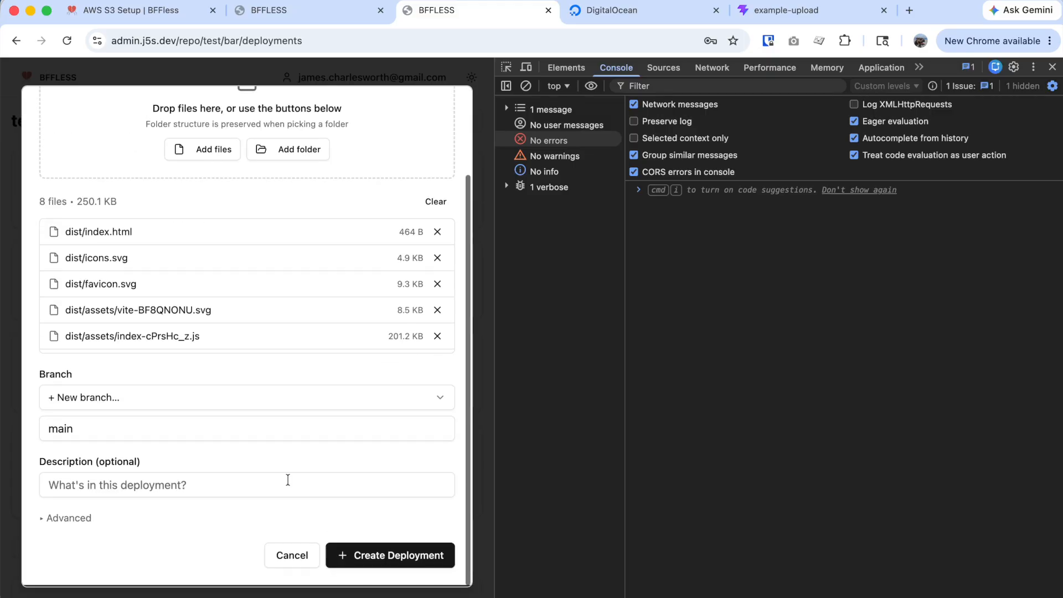
click(400, 555)
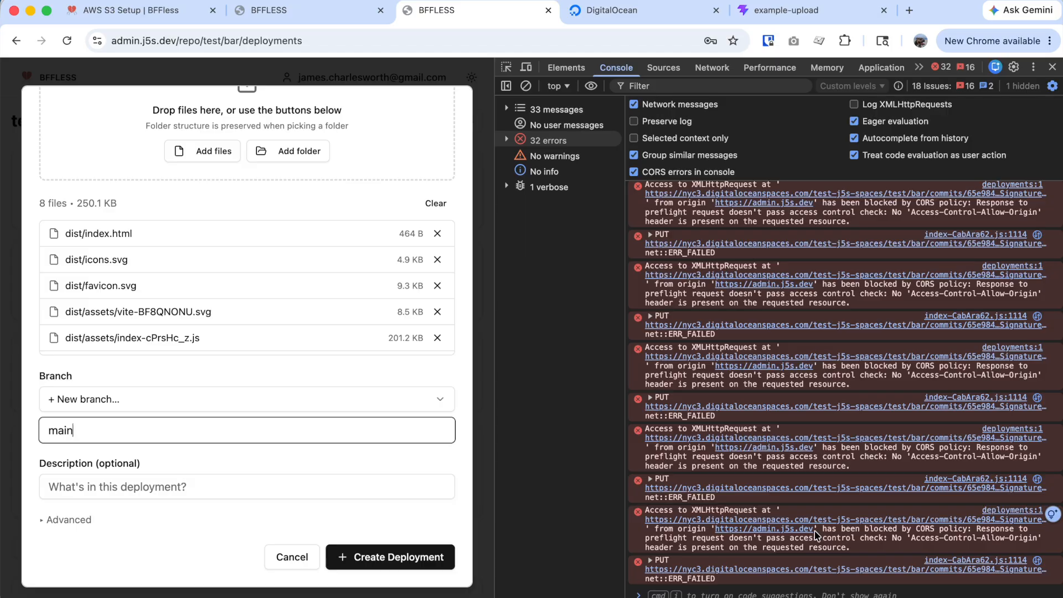
Inspect the 403 Forbidden preflight failures, then view test-j5s-spaces' empty CORS Configurations in DigitalOcean.
click(722, 68)
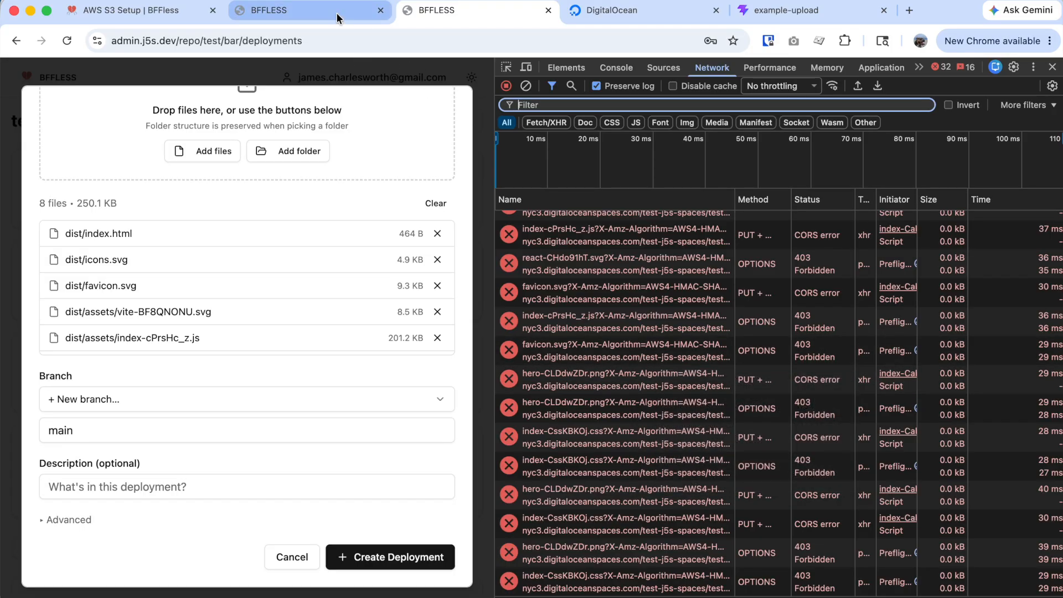
click(619, 14)
scroll(450, 339, down, 7)
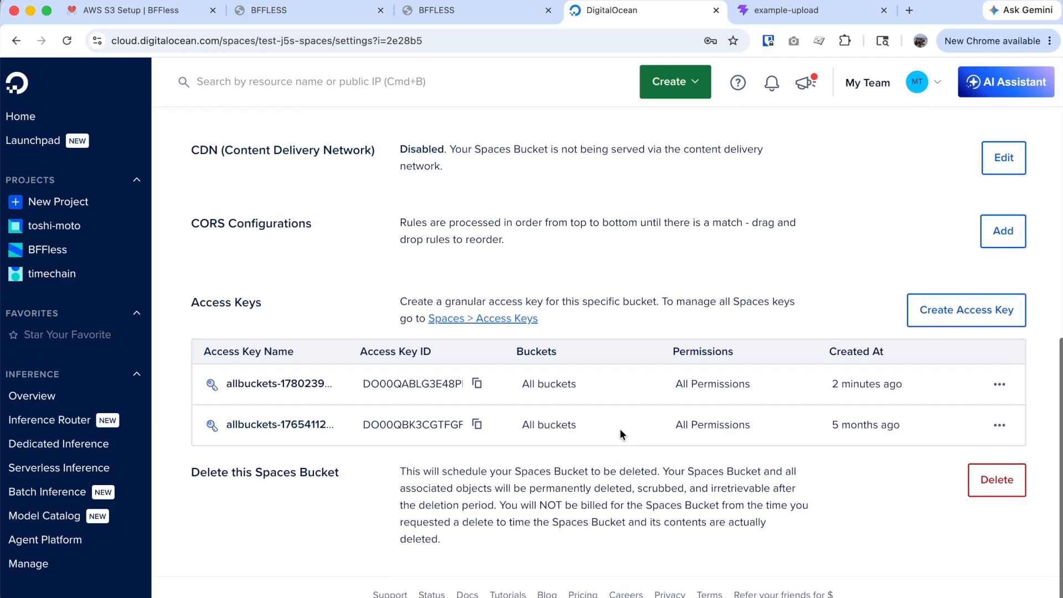
scroll(600, 429, up, 3)
scroll(807, 378, down, 1)
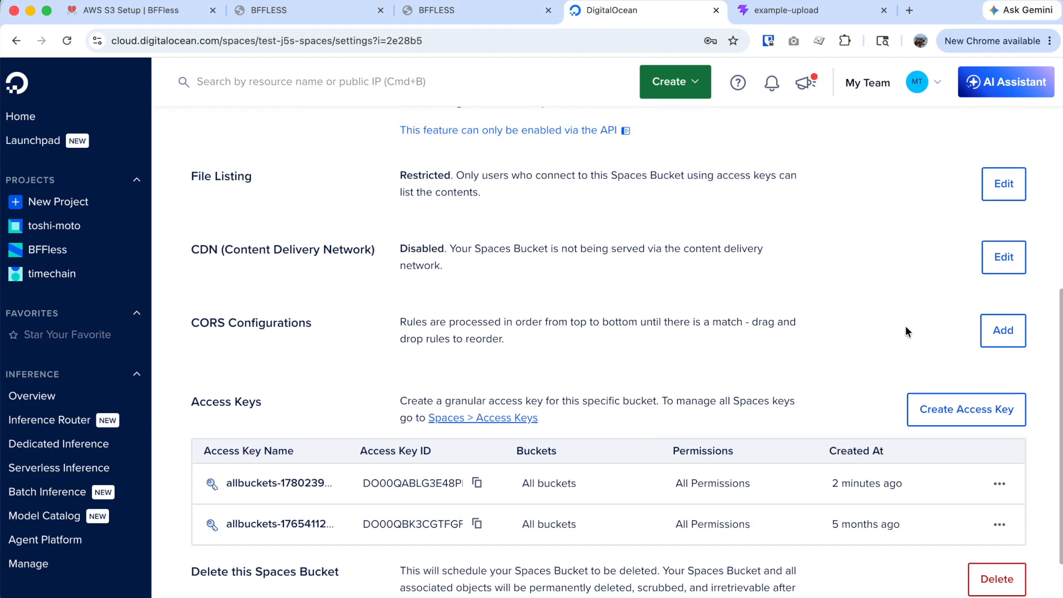
click(1003, 339)
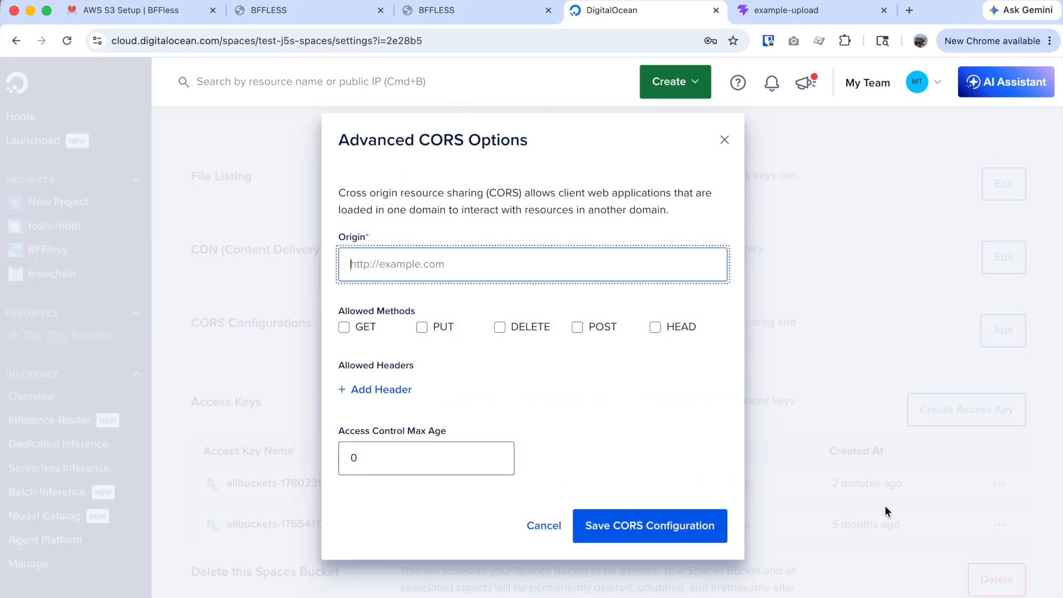
text(https://admin.j5s.dev)
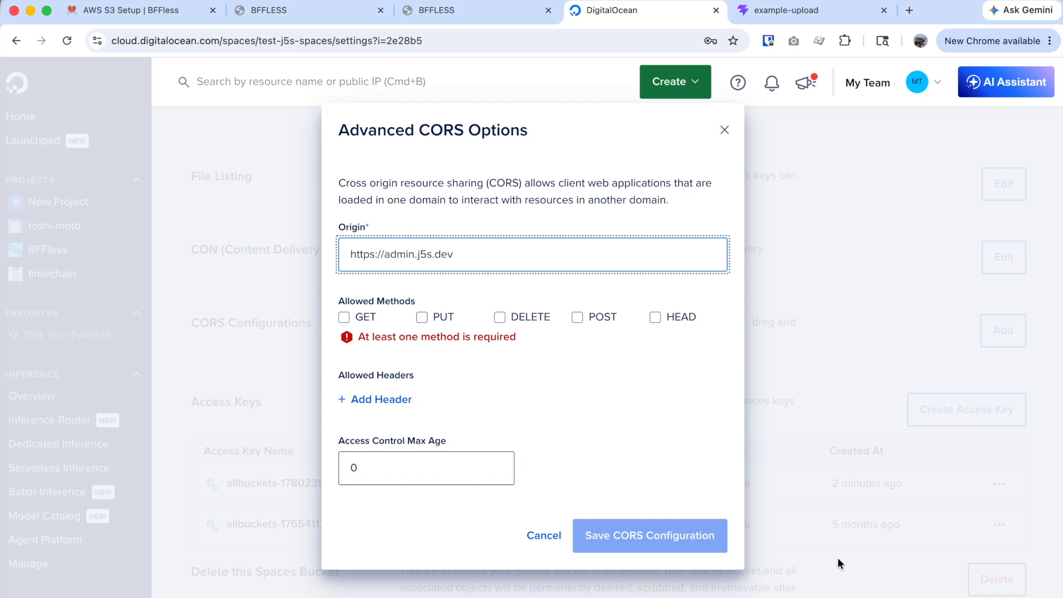
click(362, 317)
click(437, 328)
click(528, 334)
click(604, 328)
click(676, 332)
click(403, 390)
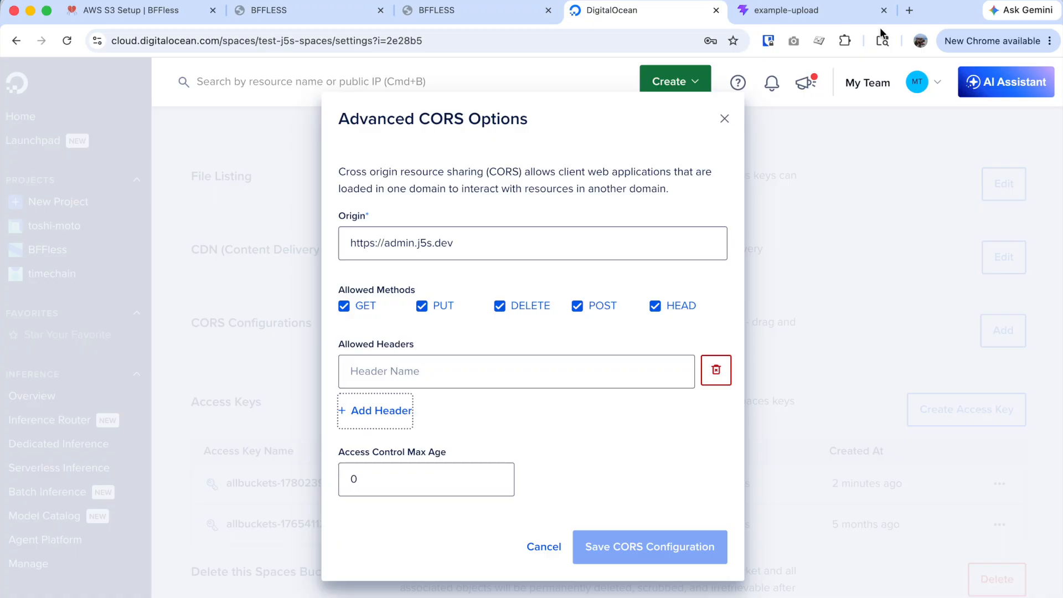
Search Google for 'AWS S3 Setup _ BFFless' in a new tab.
key(super+t)
text(AWS S3 Setup _ BFFless)
key(Return)
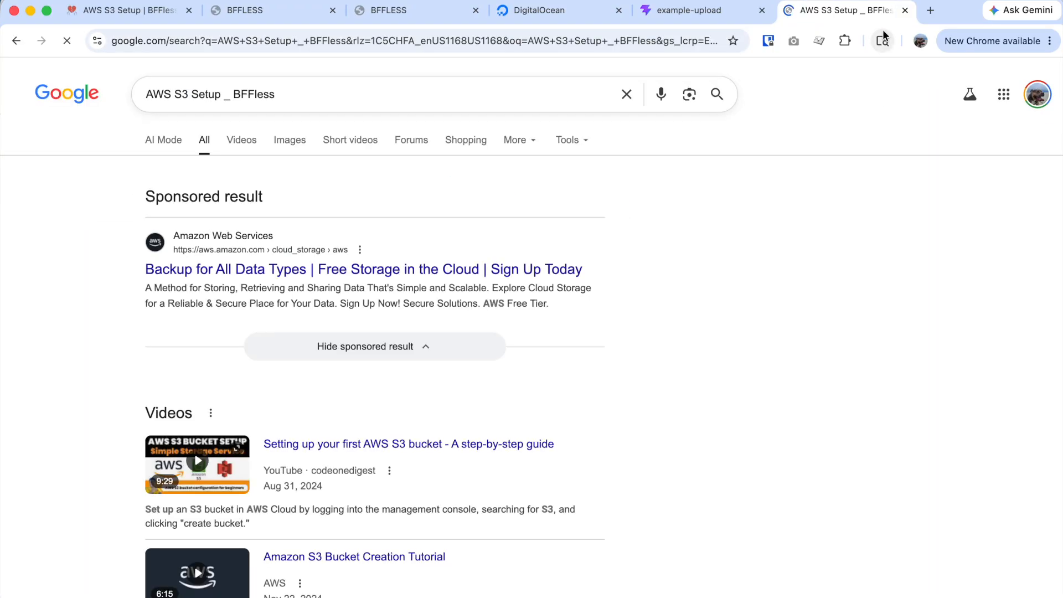
Open the BFFless docs' AWS S3 Setup guide under Storage in a fresh tab.
key(super+w)
key(super+t)
text(d)
key(Return)
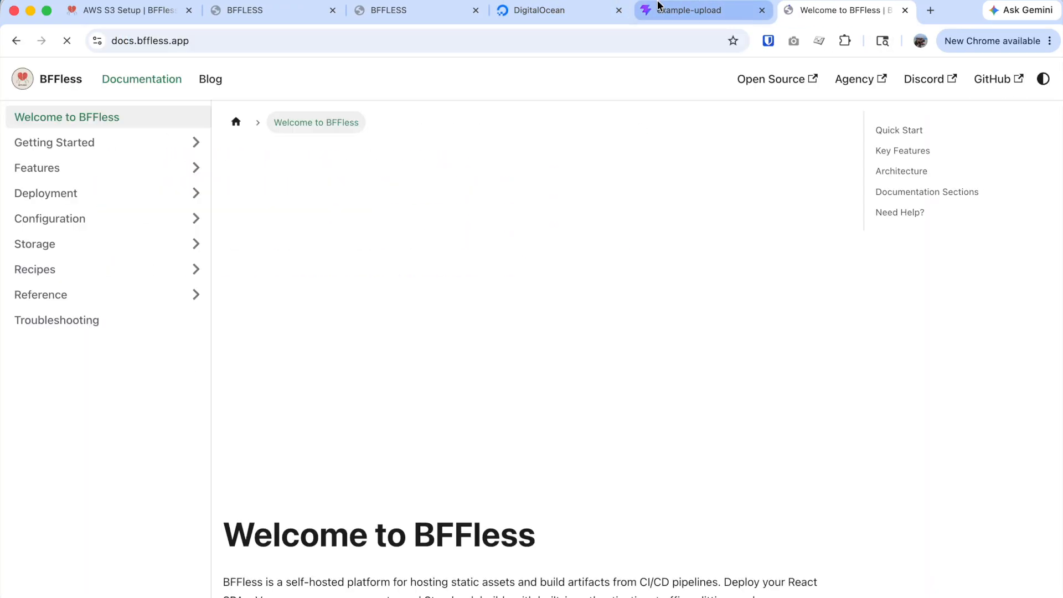
click(107, 243)
click(111, 294)
Find the DigitalOcean Spaces CORS steps and copy the Content-Type header name.
scroll(603, 403, down, 20)
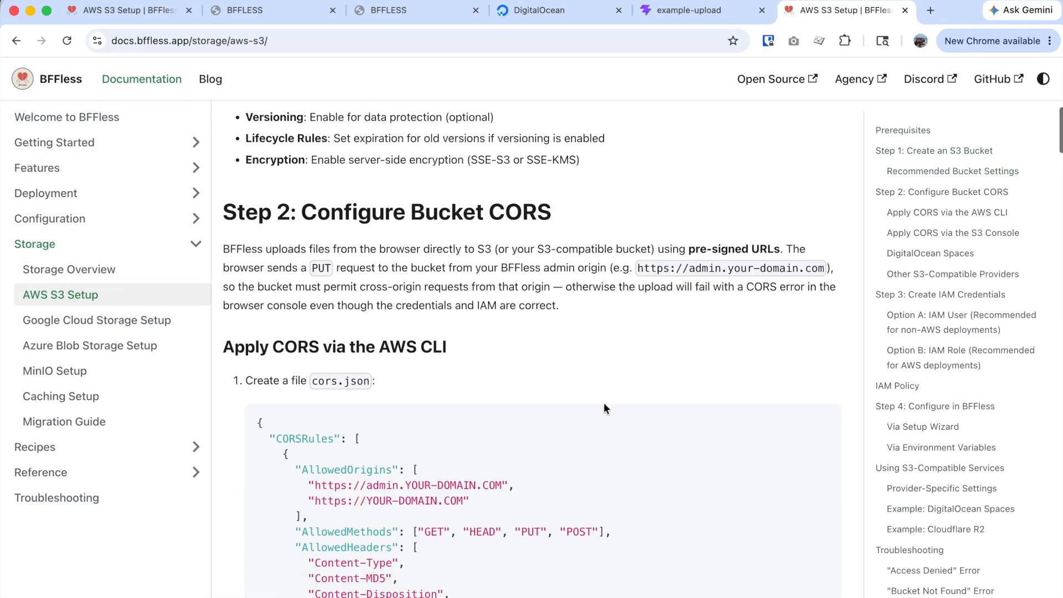
scroll(600, 406, down, 3)
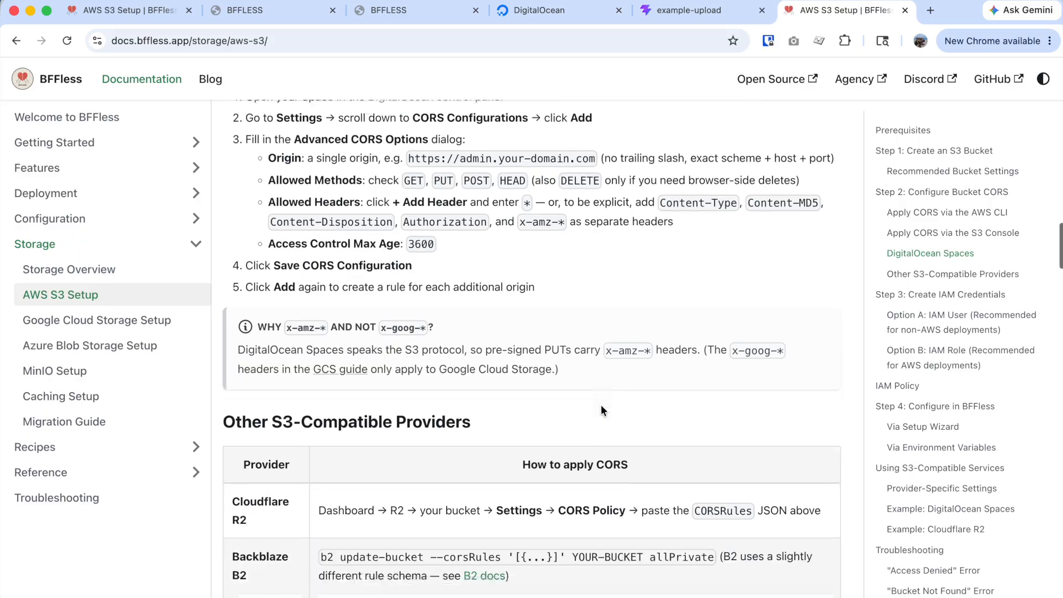
scroll(598, 404, up, 2)
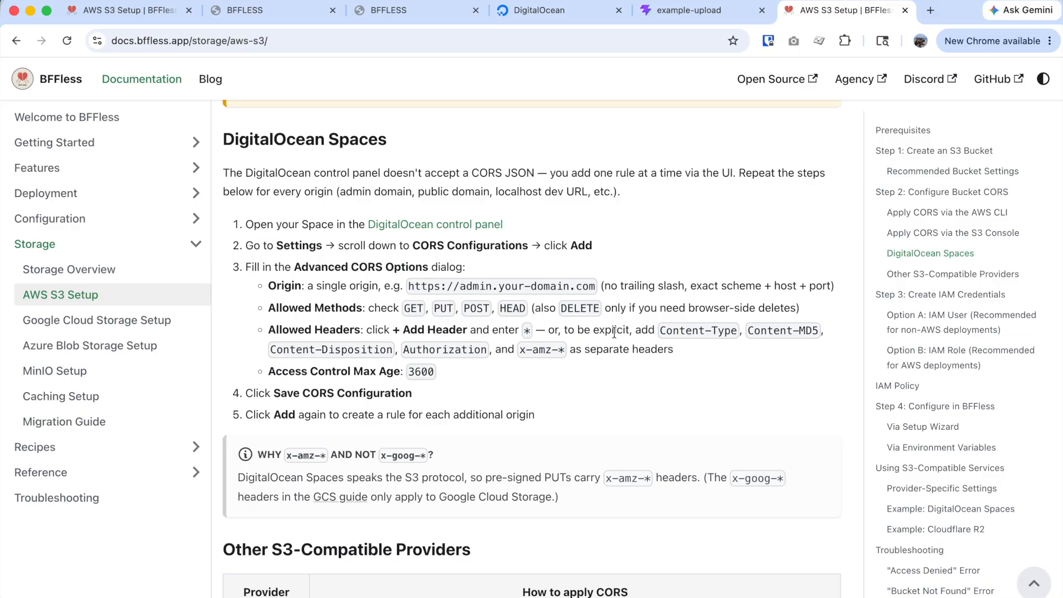
scroll(613, 332, down, 1)
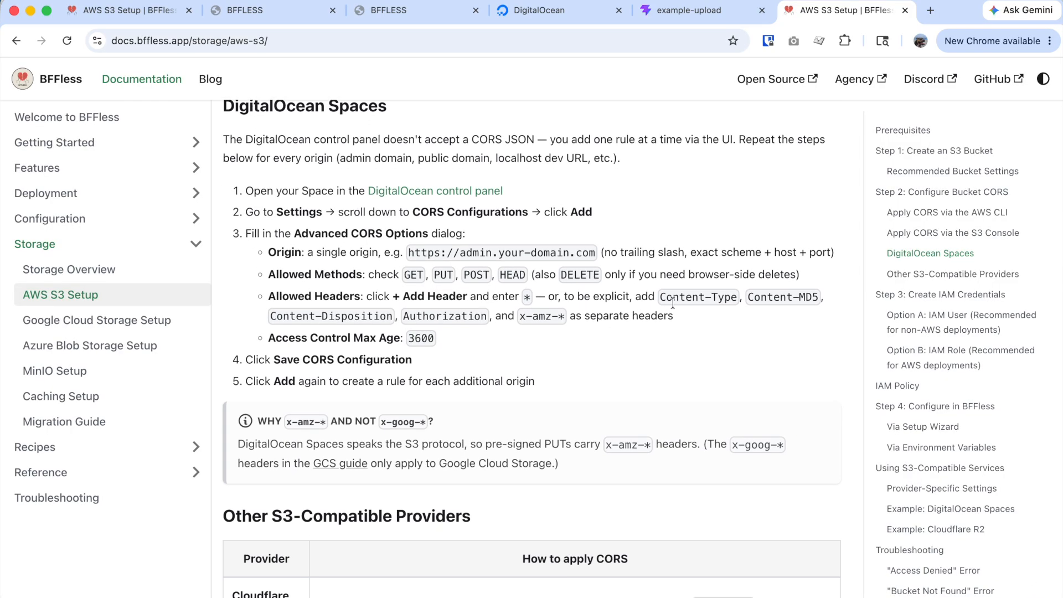
drag(737, 301, 660, 299)
key(super+c)
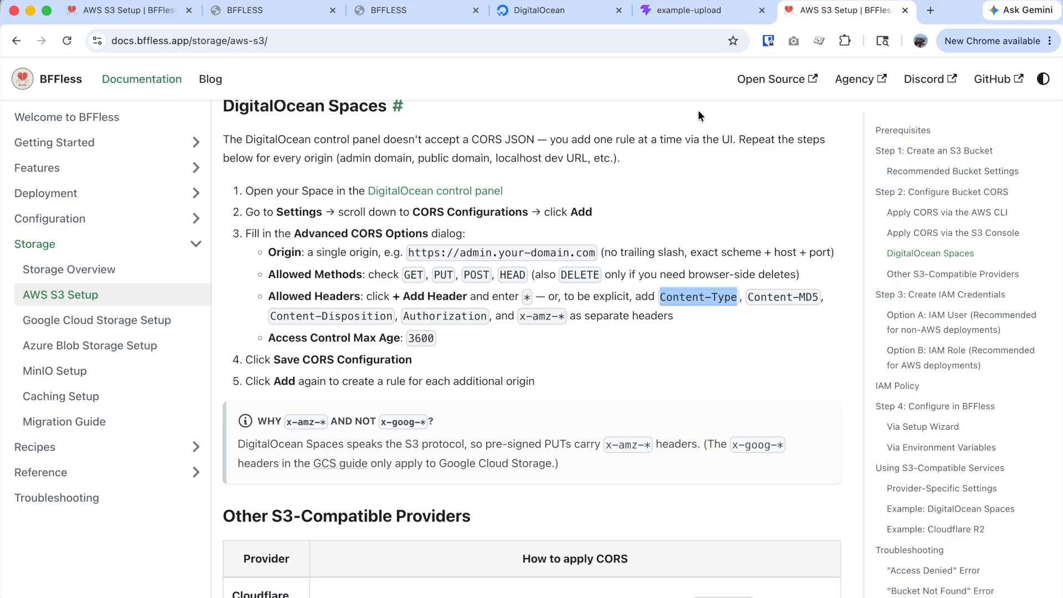
click(586, 12)
Add Content-Type and Content-MD5 as the rule's first two allowed headers.
click(420, 374)
key(super+v)
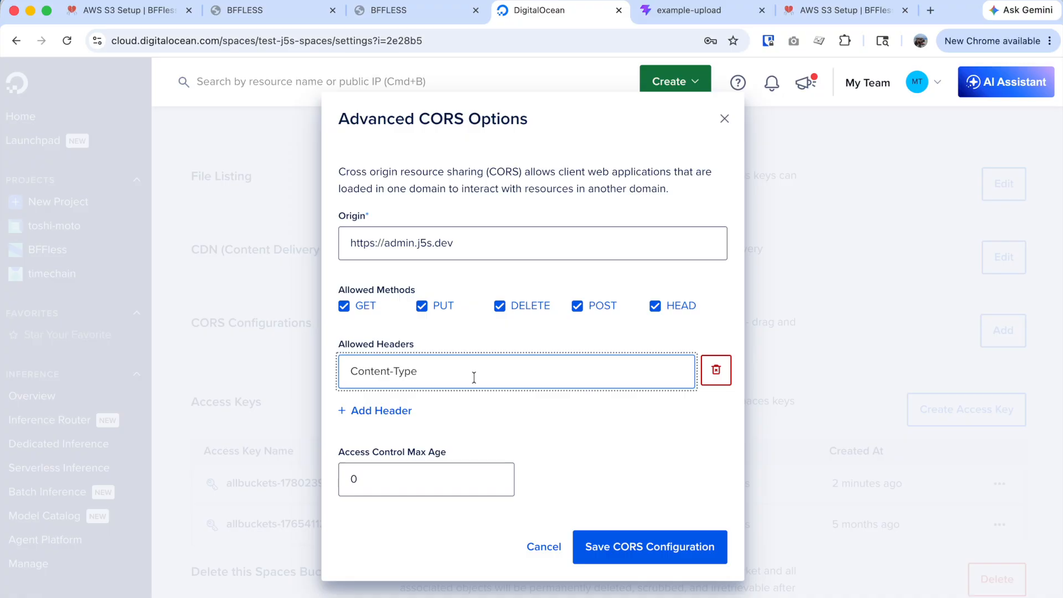
click(365, 410)
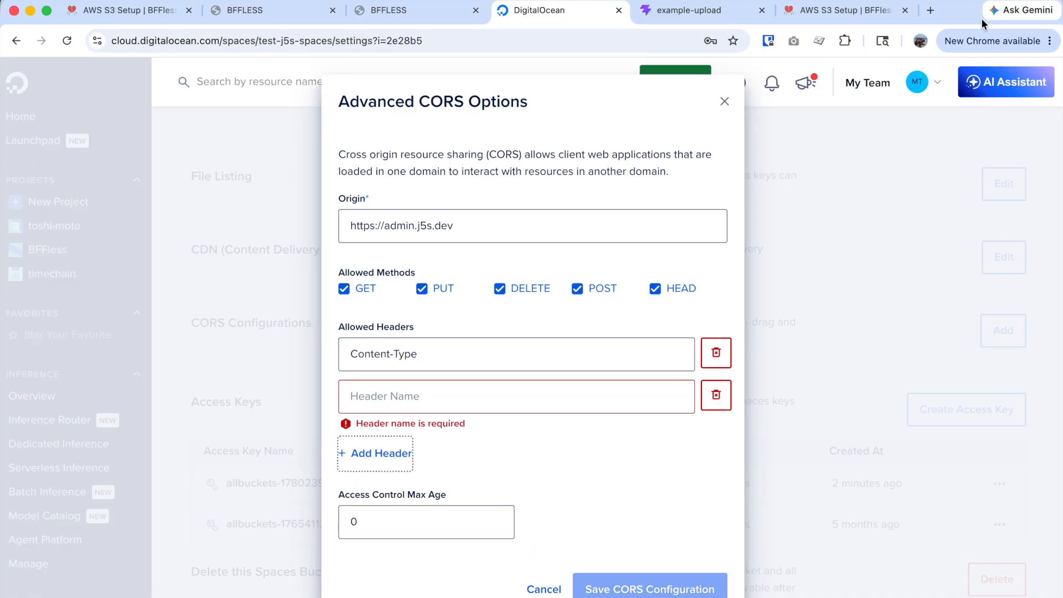
click(849, 12)
drag(819, 300, 749, 299)
key(ctrl+c)
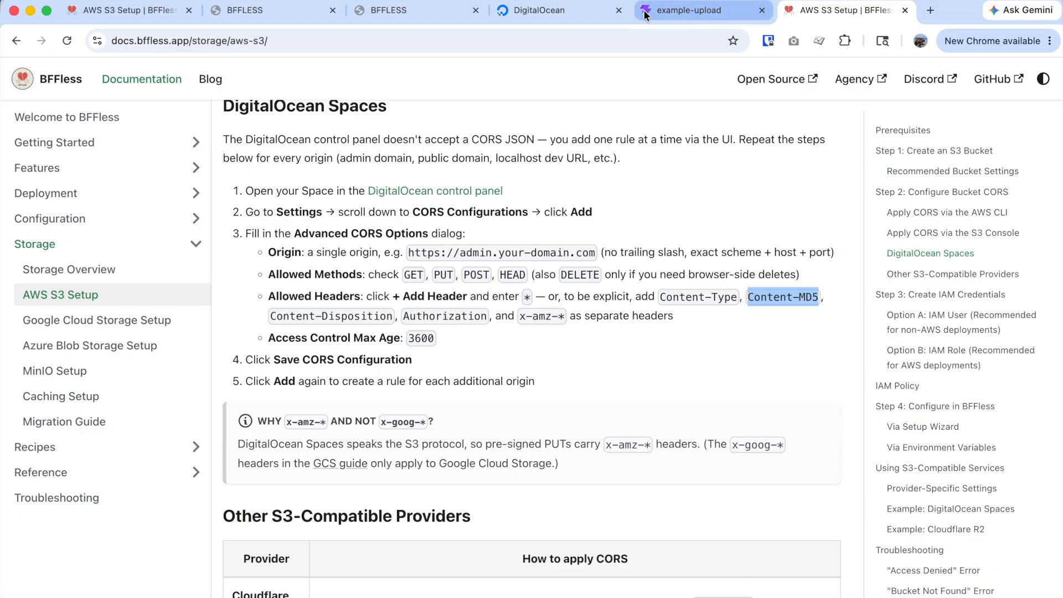
click(559, 10)
click(478, 386)
key(ctrl+v)
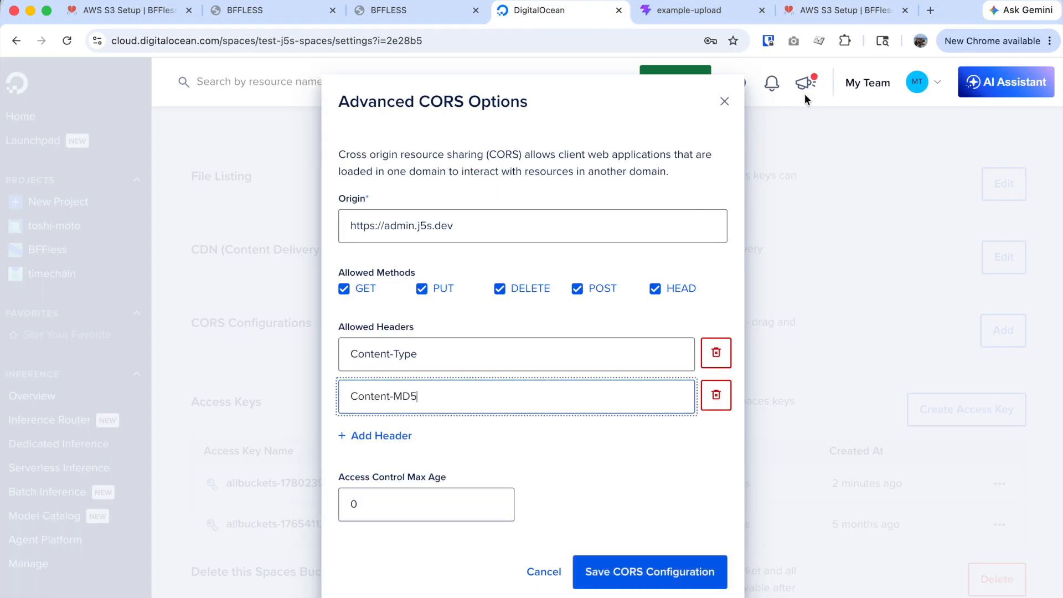
Show the docs beside the dialog and add Content-Disposition as the third allowed header.
right_click(852, 11)
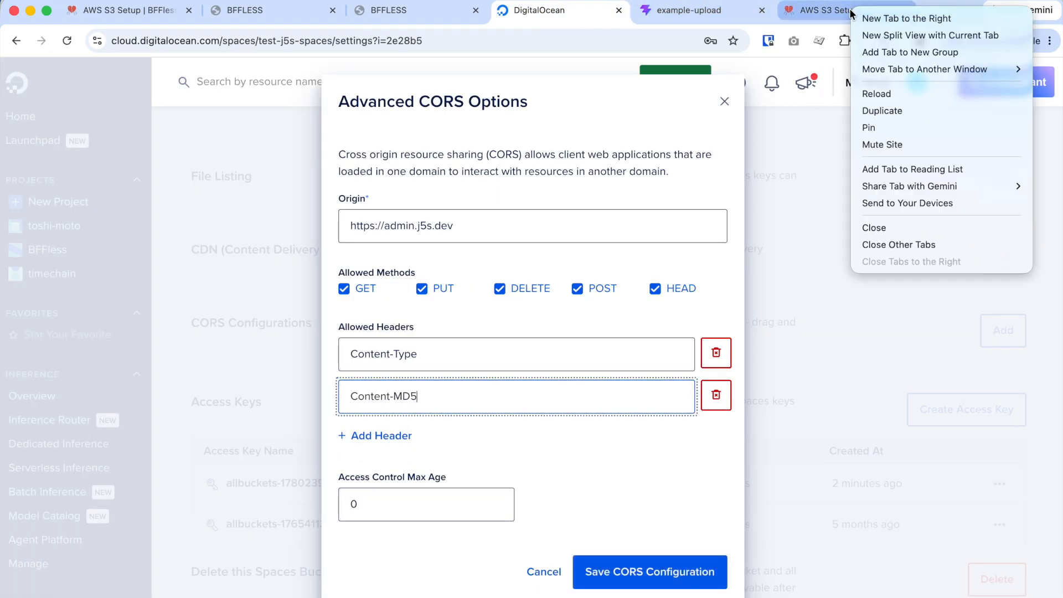
click(908, 35)
scroll(720, 476, down, 2)
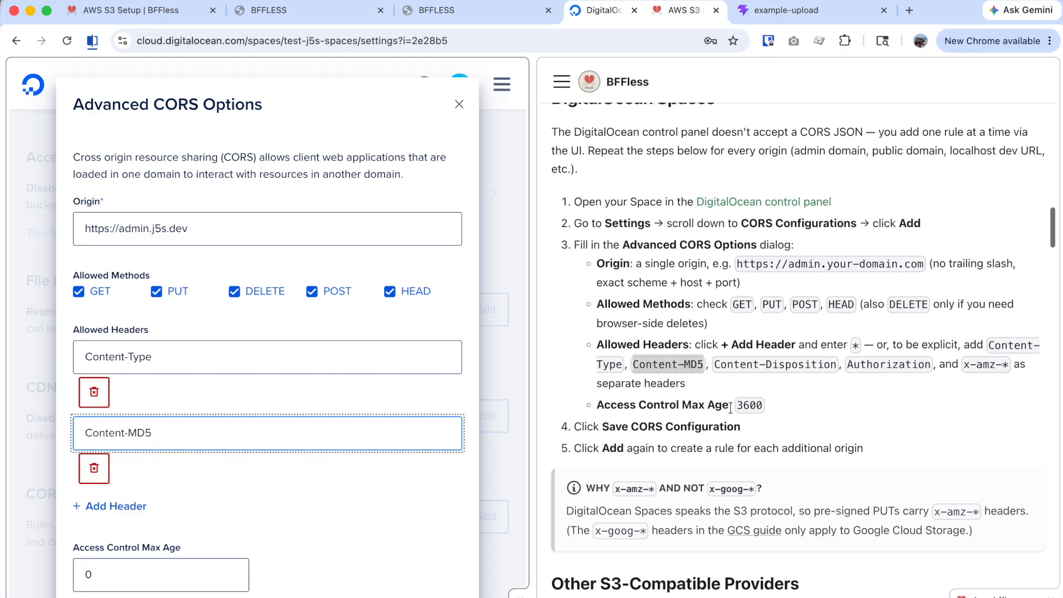
drag(837, 365, 716, 366)
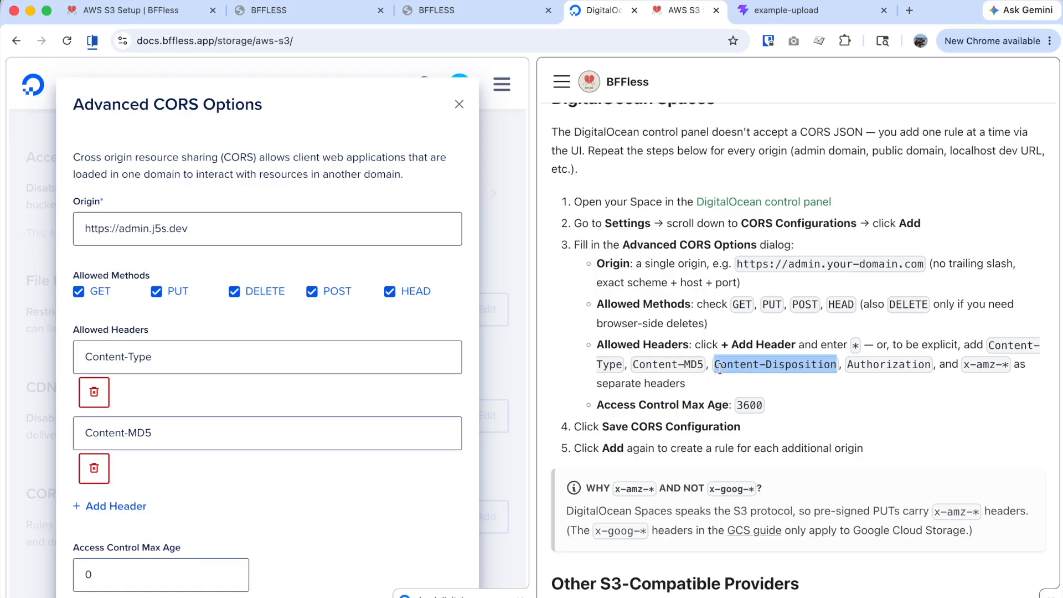
click(88, 506)
click(95, 507)
key(super+v)
Add Authorization and x-amz-* as the fourth and fifth allowed headers.
drag(931, 364, 851, 364)
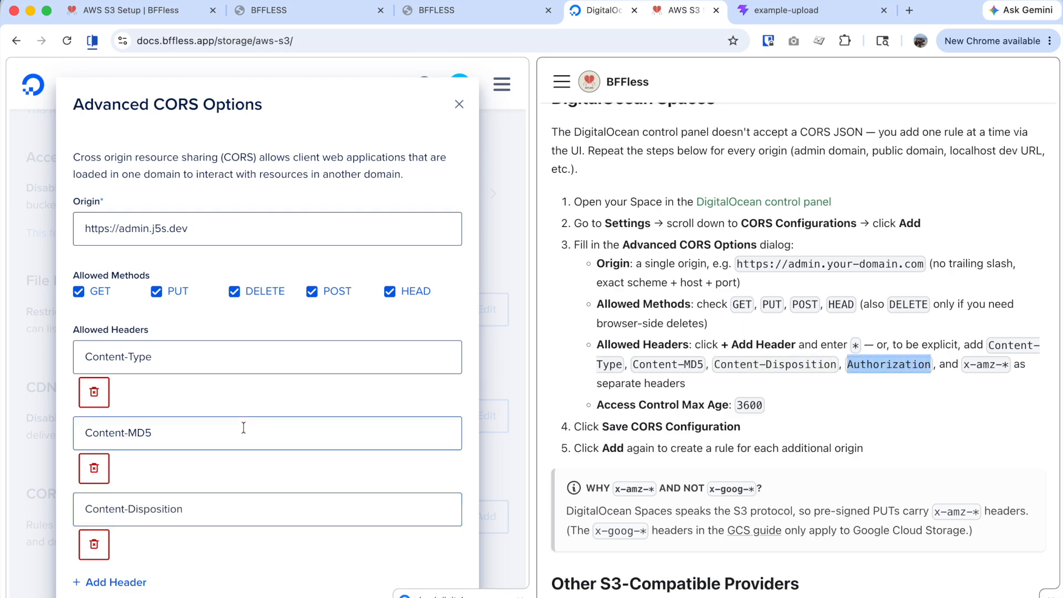
click(88, 582)
click(183, 529)
key(super+v)
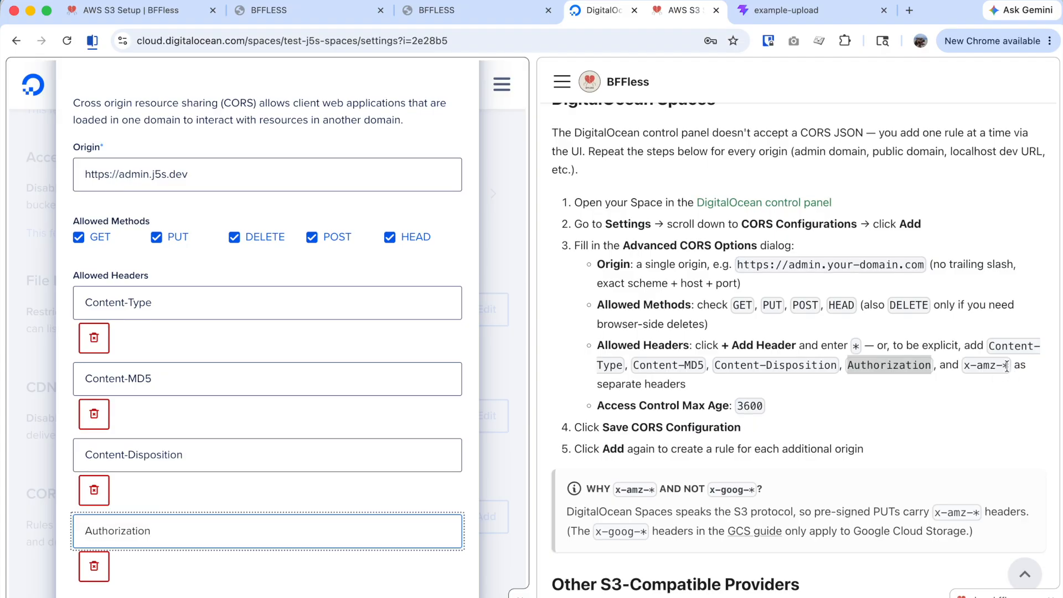
drag(1006, 366, 959, 364)
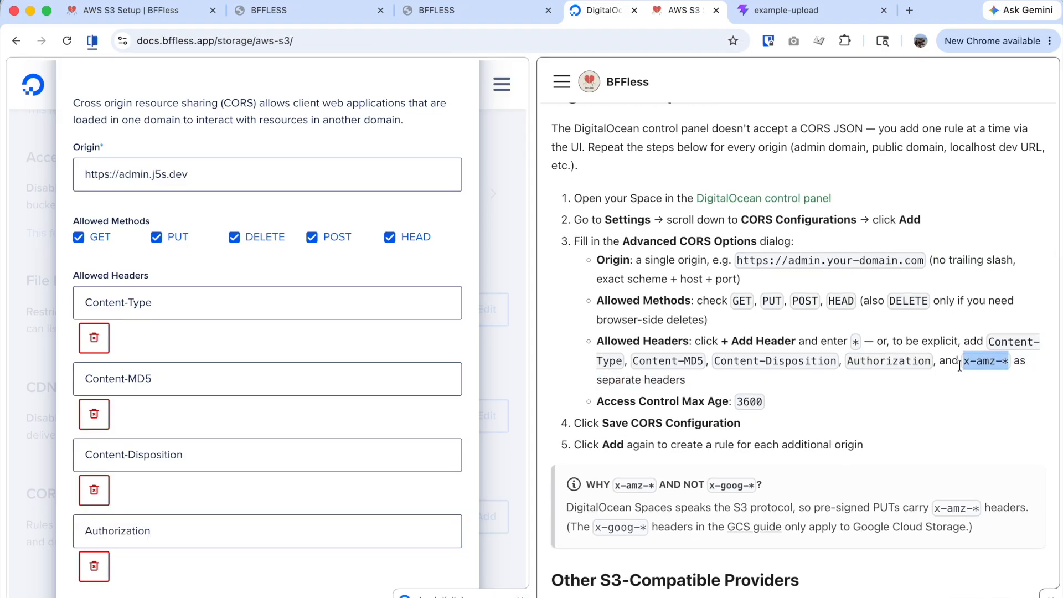
scroll(188, 520, down, 4)
click(128, 425)
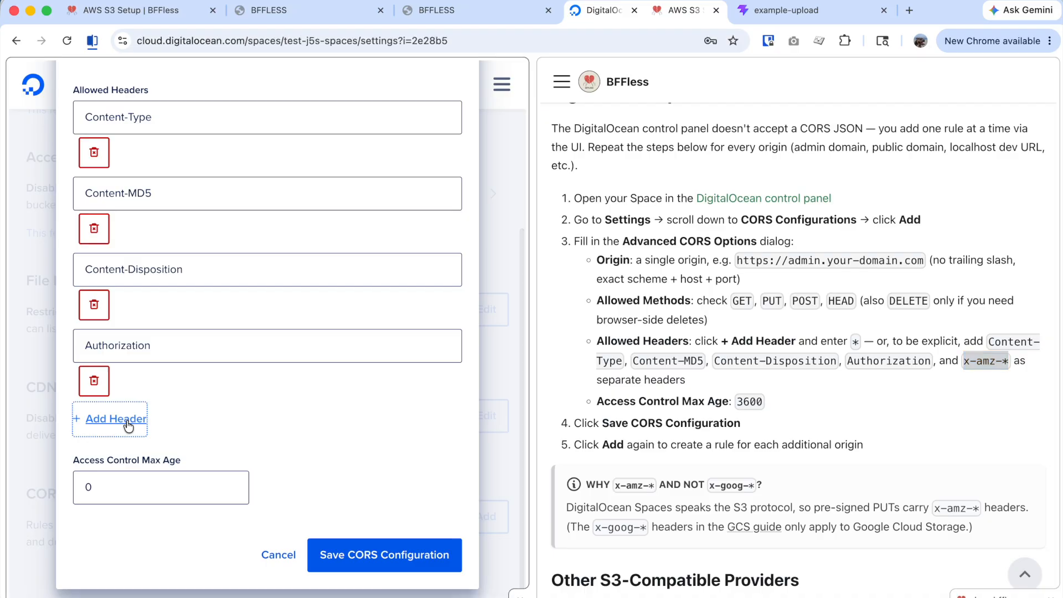
key(super+v)
Set the access control max age to 3600 seconds and save the CORS rule.
click(130, 554)
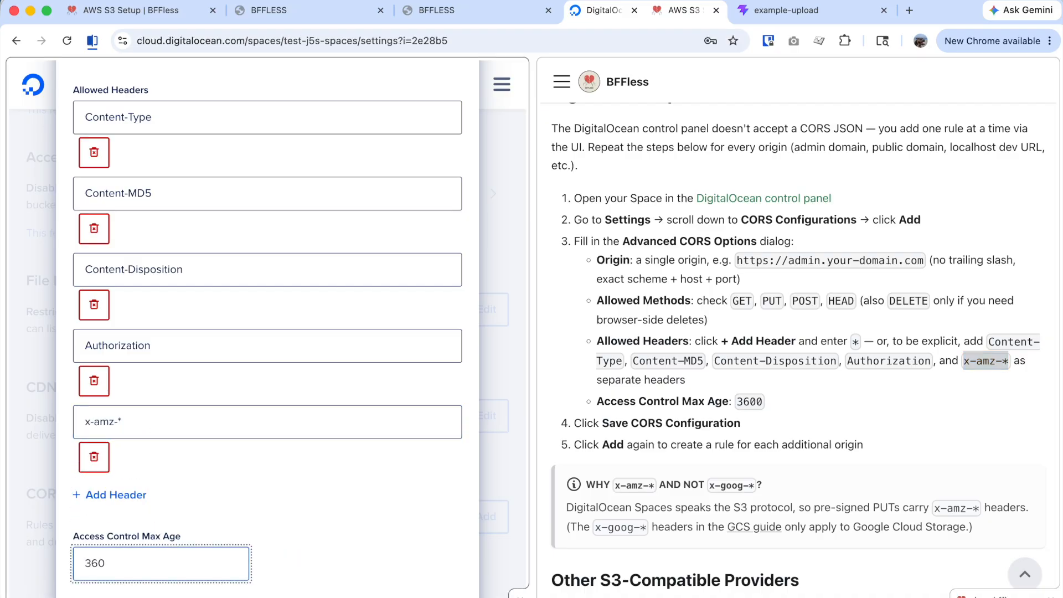
scroll(366, 464, down, 2)
scroll(366, 464, up, 3)
scroll(367, 462, up, 2)
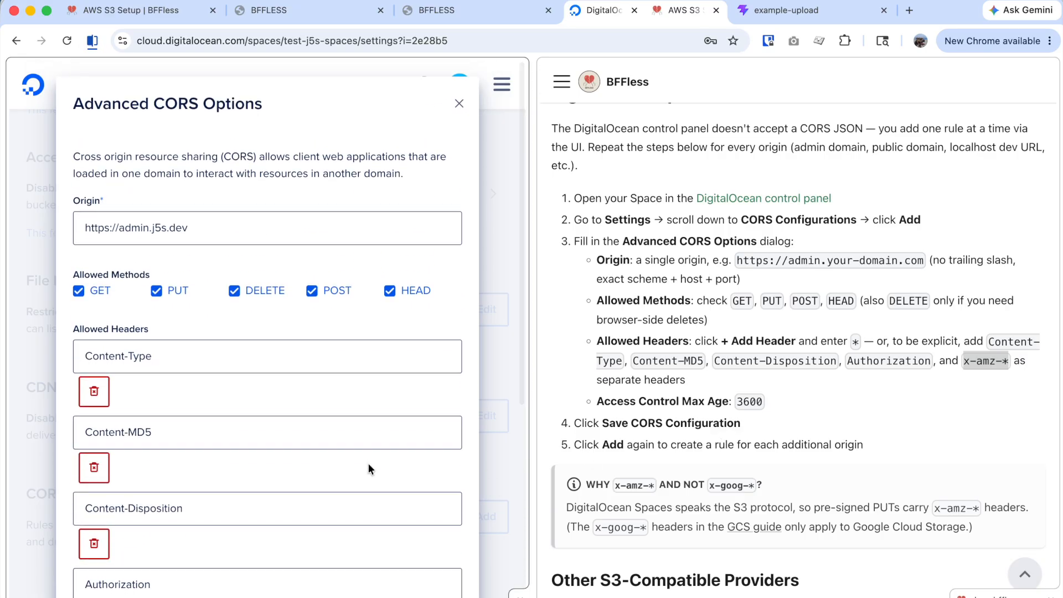
scroll(367, 463, down, 5)
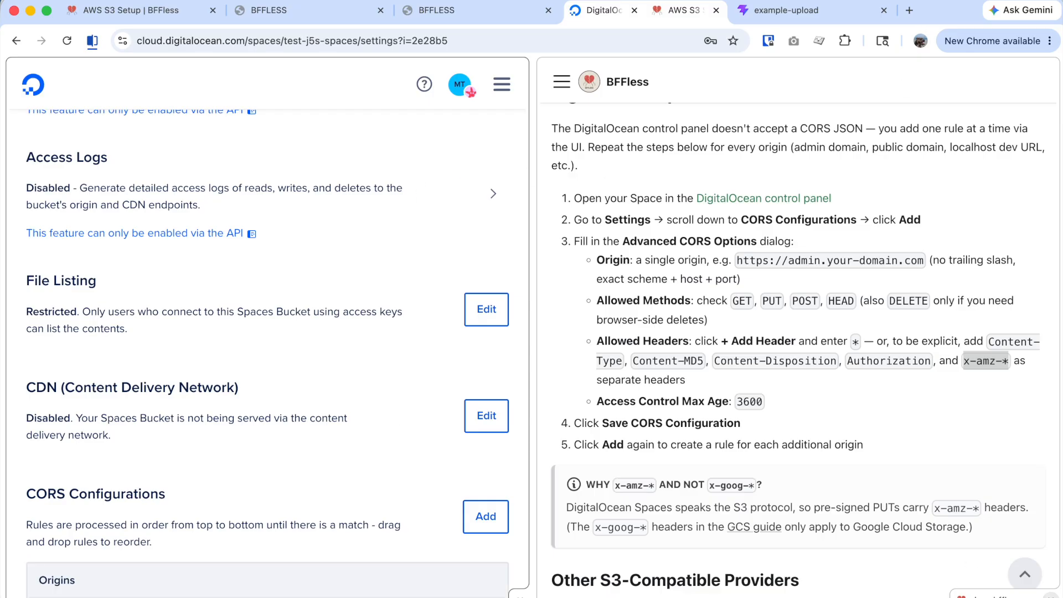
click(1050, 596)
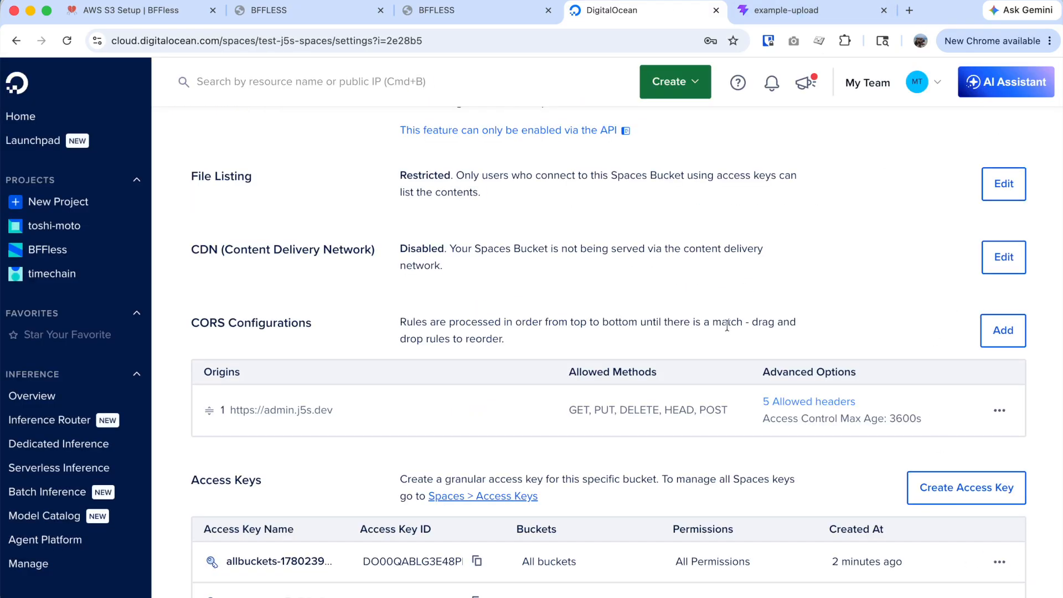
scroll(727, 327, up, 8)
click(491, 18)
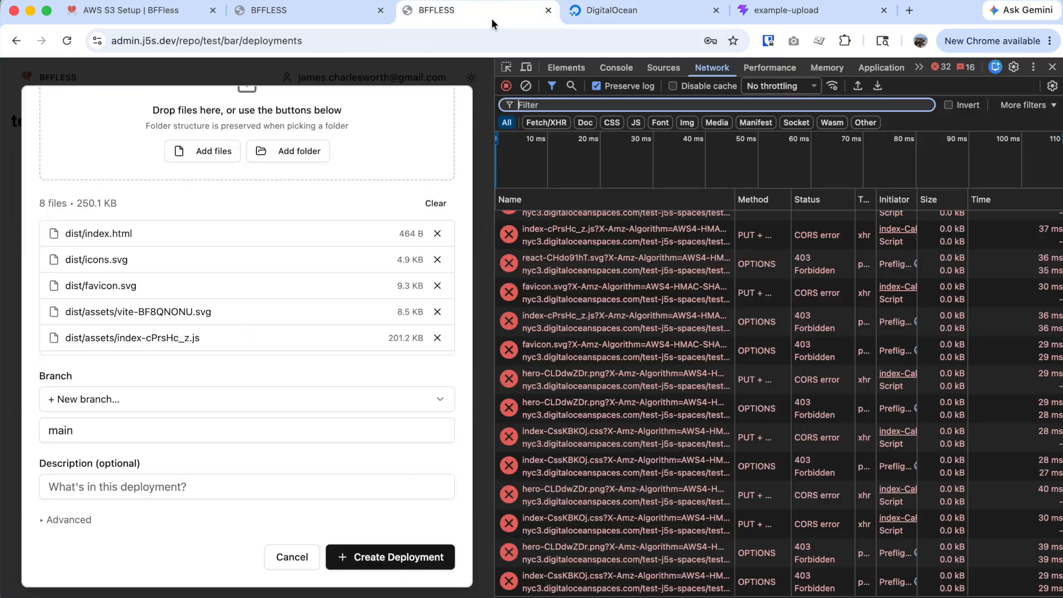
Clear the Network log and create the test/bar deployment, uploading its 8 files.
click(526, 86)
drag(494, 115, 837, 116)
click(584, 557)
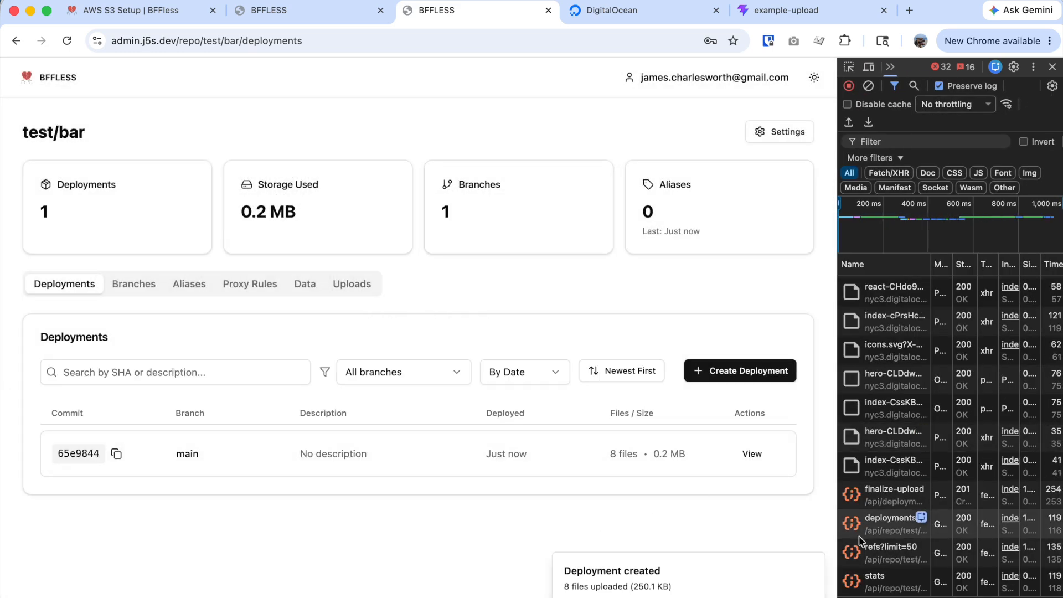
click(1052, 67)
Preview the new deployment's dist folder, which shows the Hello BFFless!! page.
click(900, 465)
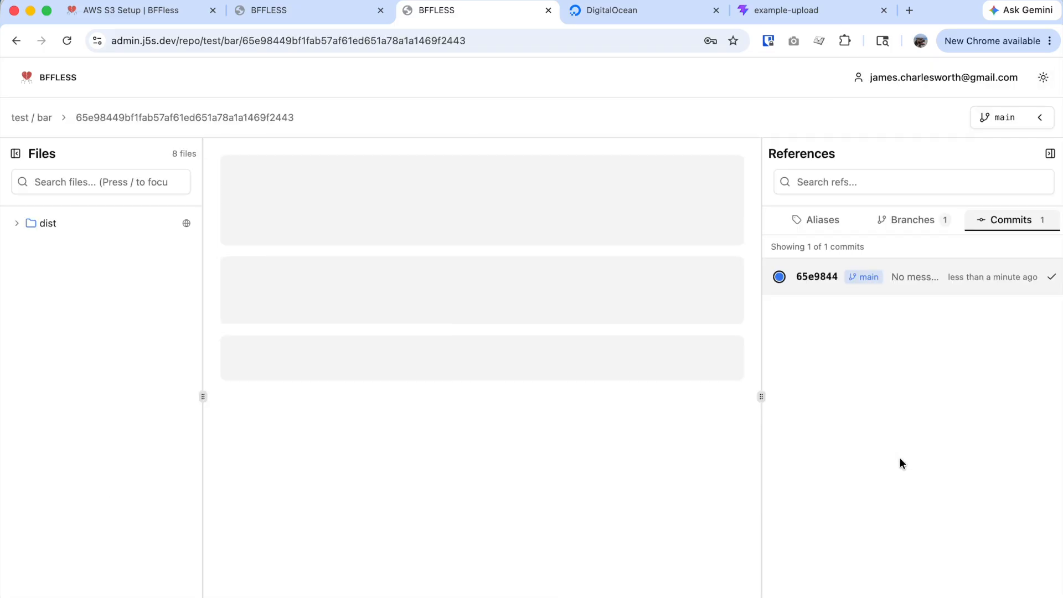
click(123, 225)
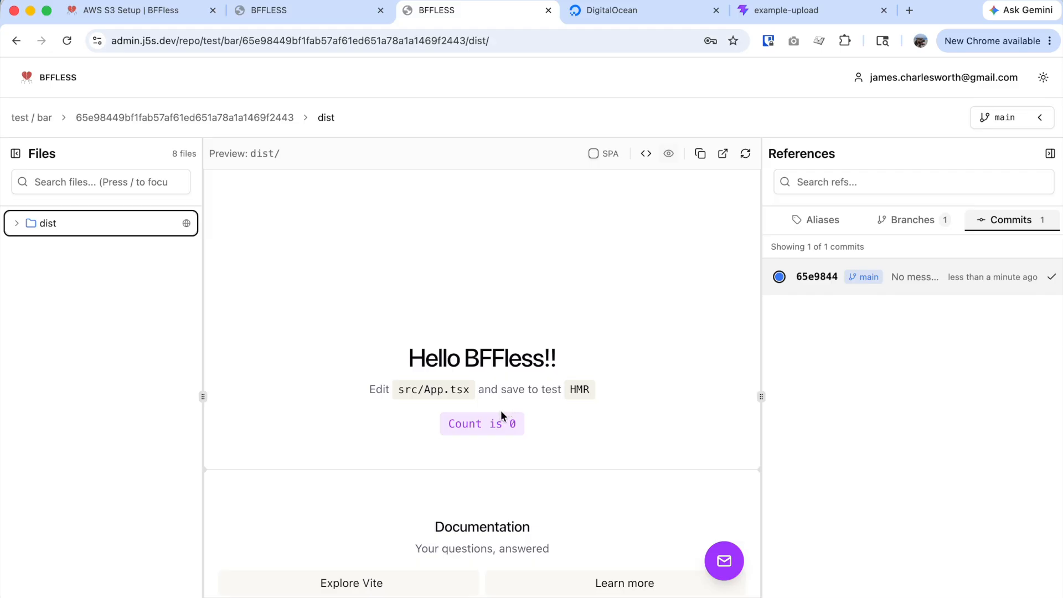
scroll(454, 484, down, 2)
scroll(455, 483, down, 9)
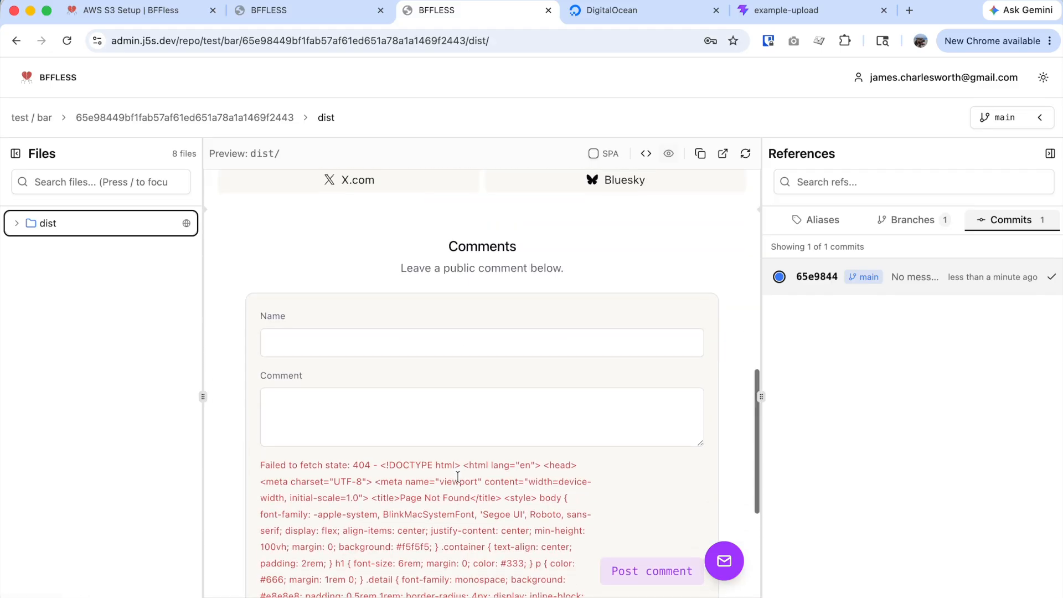
scroll(457, 476, down, 2)
scroll(481, 470, up, 8)
scroll(492, 468, up, 2)
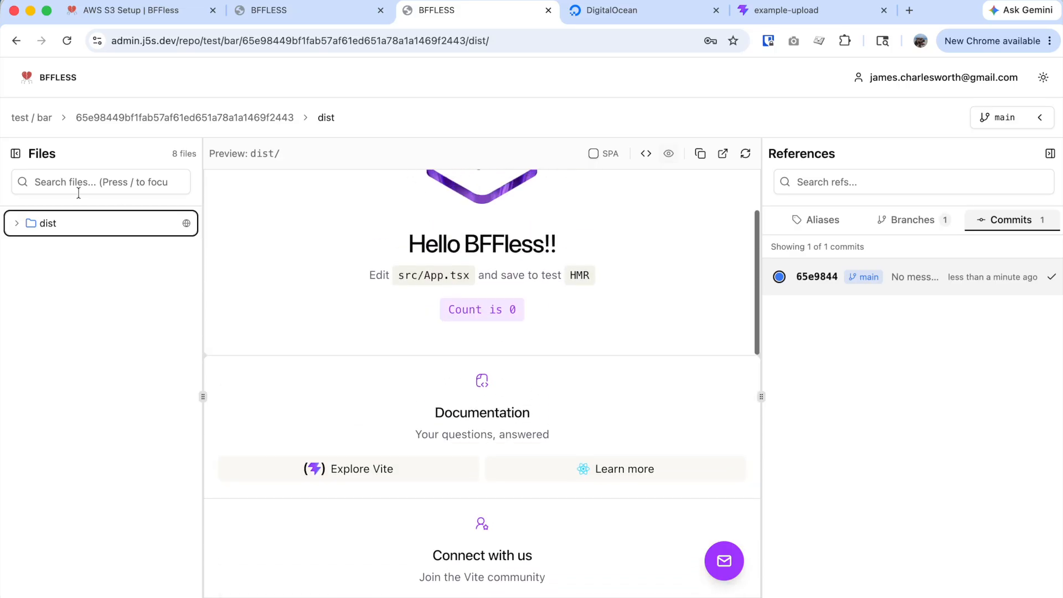
Return to the test/bar overview and look through its aliases, branches and deployments.
click(37, 122)
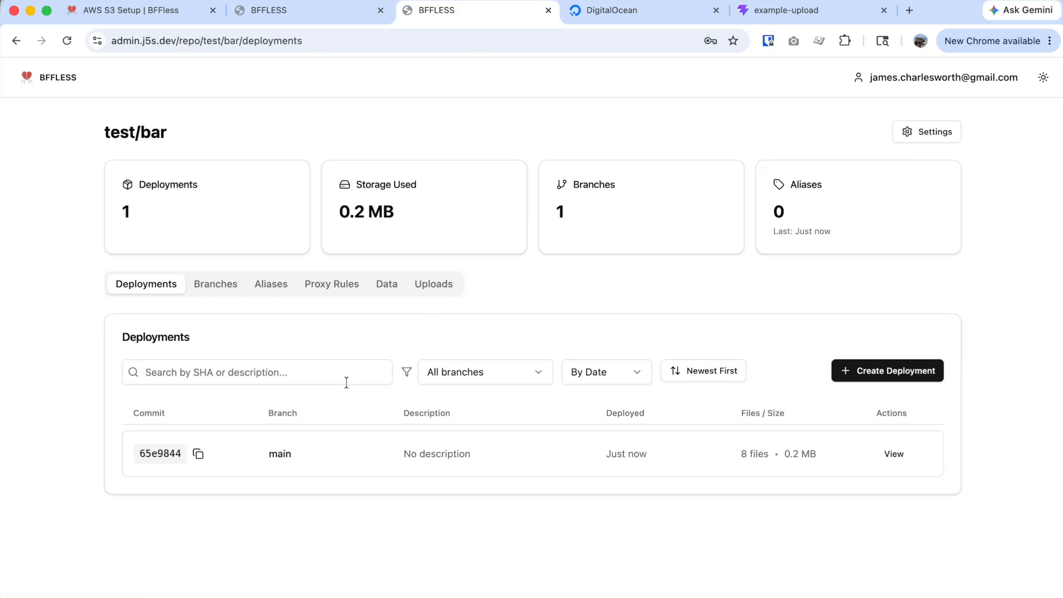
click(278, 284)
click(216, 285)
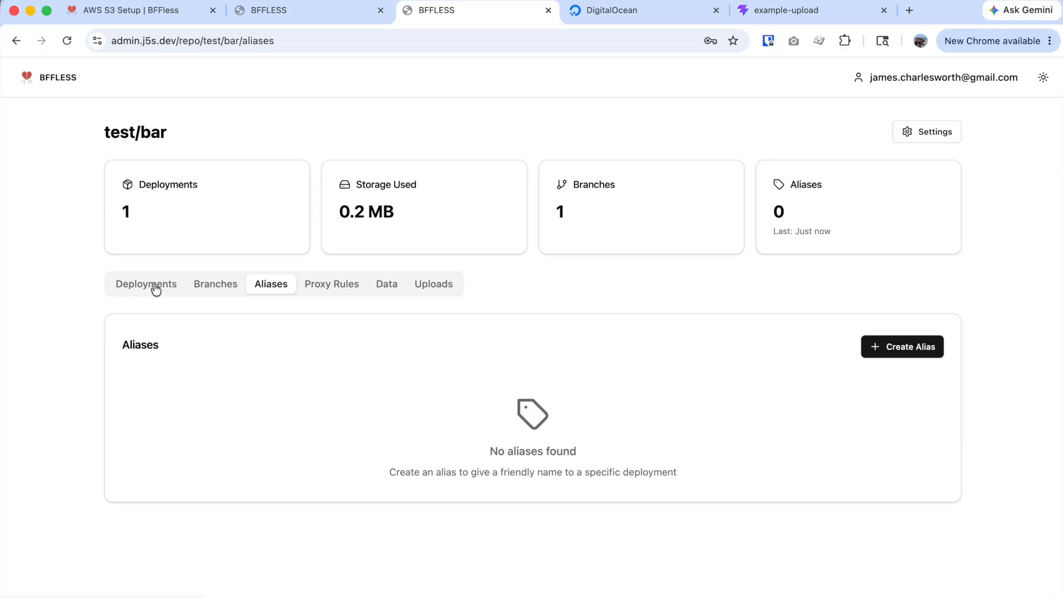
click(133, 286)
List the test-j5s-spaces bucket's Files, showing the bffless and test folders.
click(622, 9)
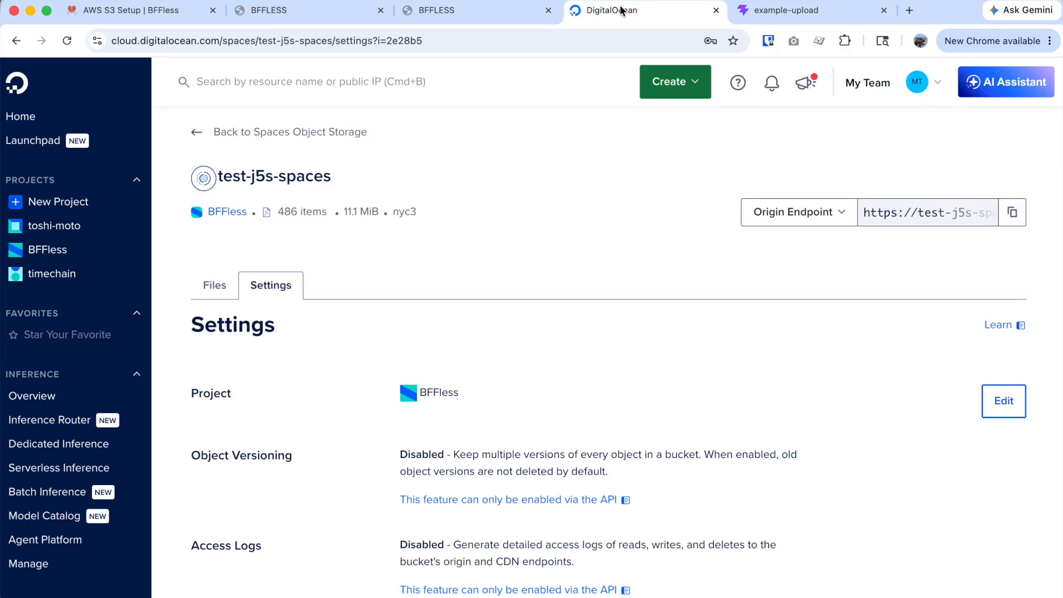
click(215, 284)
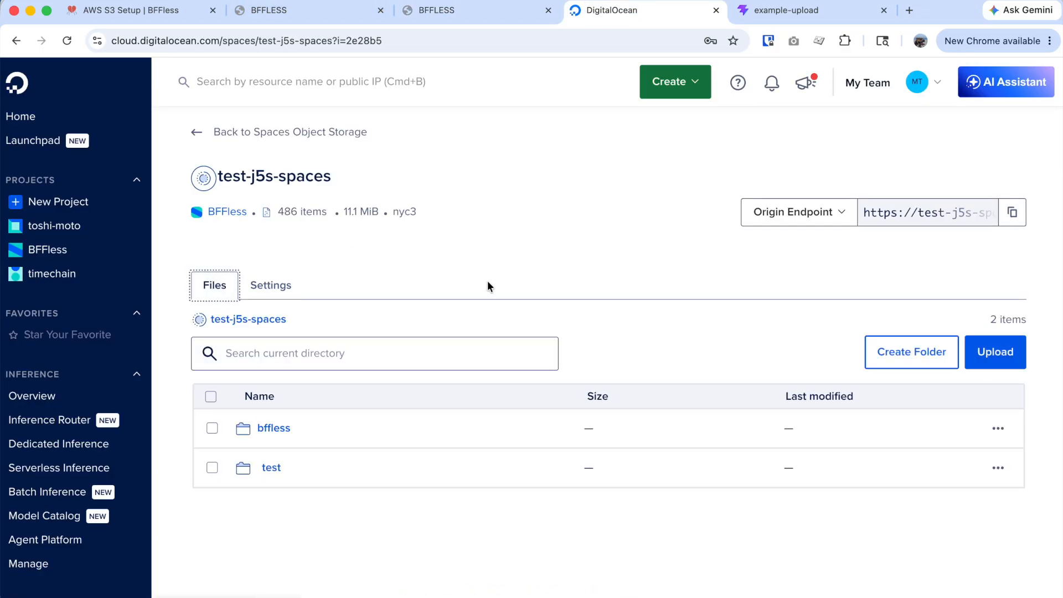